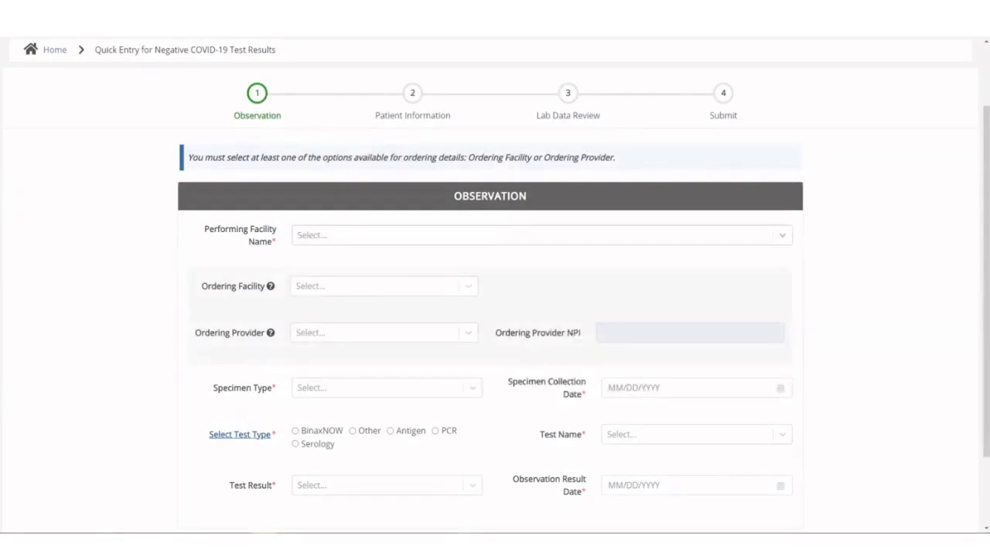
- Set the performing facility of the observation to Test Medical Center
{"action": "left_click", "coordinate": [541, 235]}
{"action": "scroll", "coordinate": [541, 310], "scroll_direction": "down", "scroll_amount": 2}
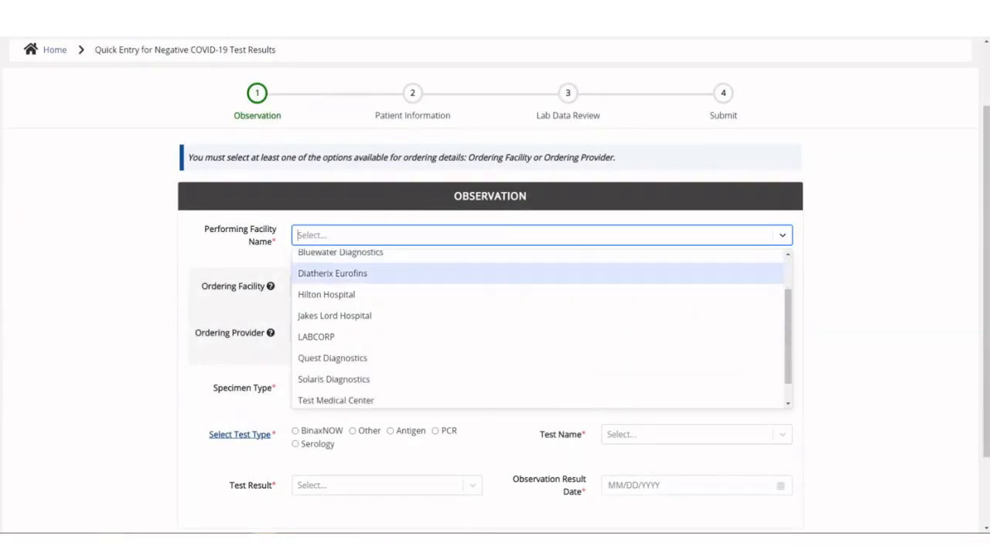
{"action": "key", "text": "Down"}
{"action": "key", "text": "Down"}
{"action": "key", "text": "Down"}
{"action": "key", "text": "Return"}
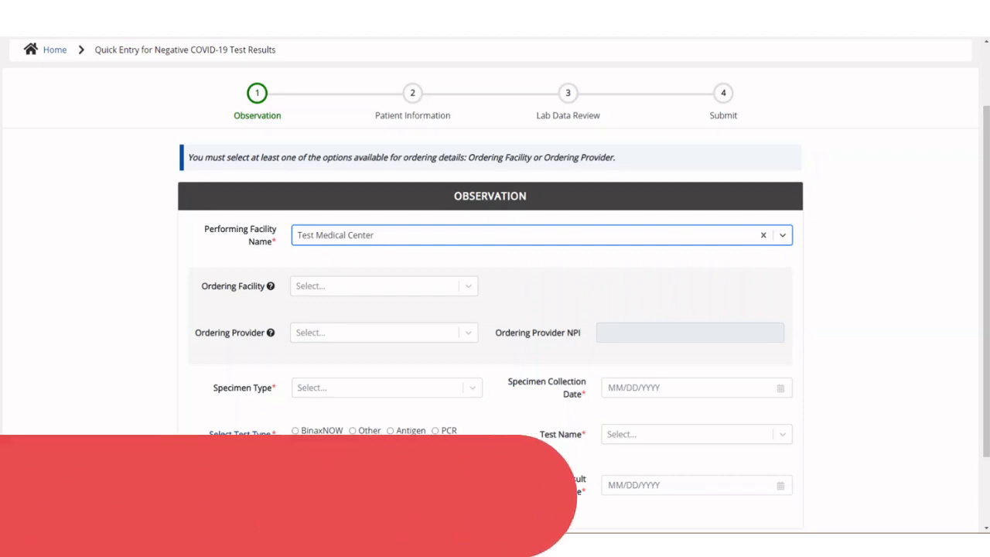
- Set the ordering facility to General Hospital and select the physician as the ordering provider
{"action": "mouse_move", "coordinate": [271, 286]}
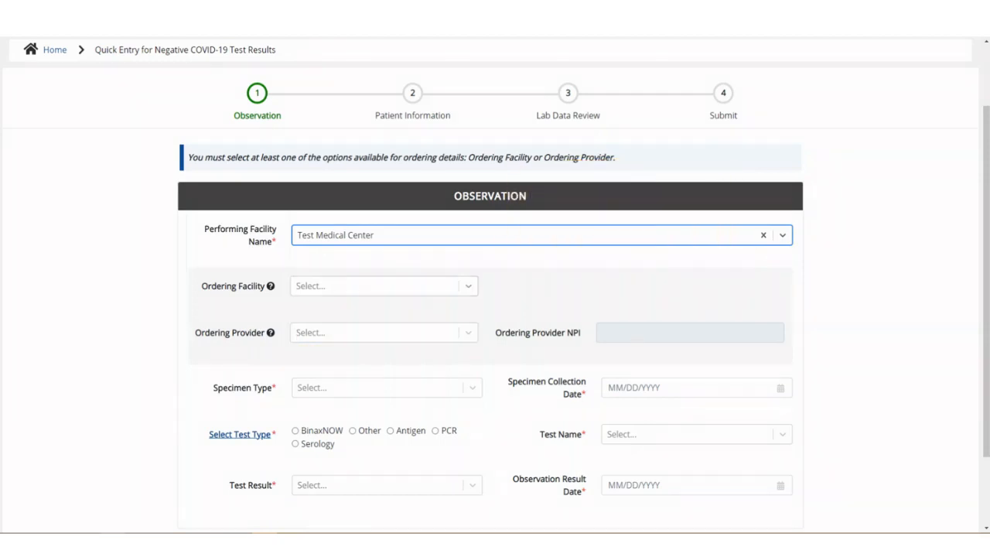
{"action": "left_click", "coordinate": [468, 286]}
{"action": "left_click", "coordinate": [329, 313]}
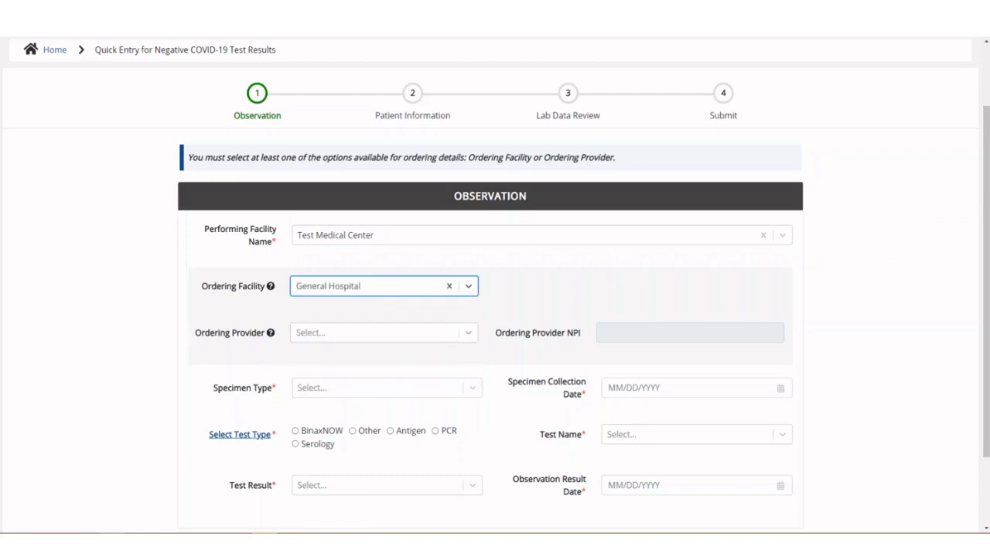
{"action": "left_click", "coordinate": [468, 332]}
{"action": "left_click", "coordinate": [334, 359]}
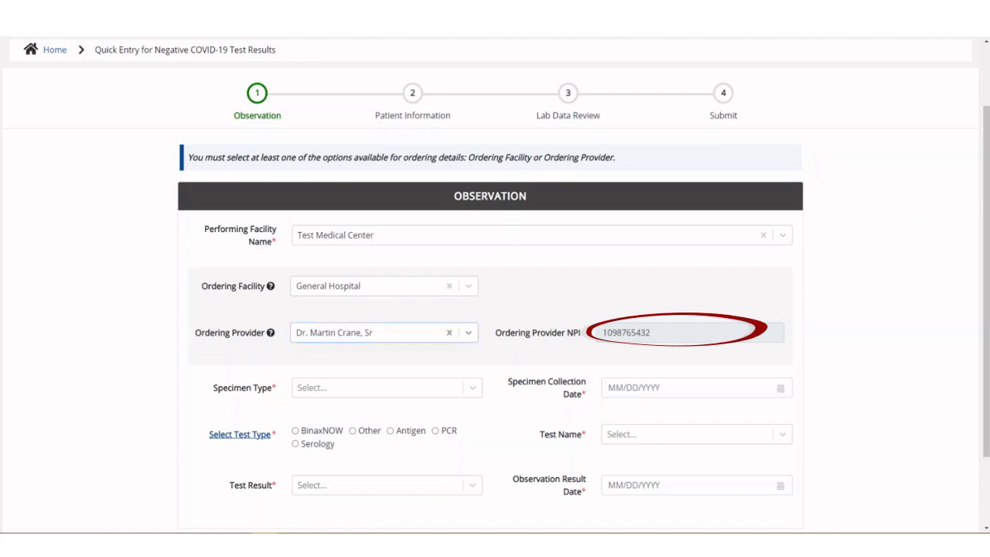
- Set the specimen type to Anterior nares swab and the specimen collection date to 05/23/2021
{"action": "scroll", "coordinate": [490, 310], "scroll_direction": "down", "scroll_amount": 1}
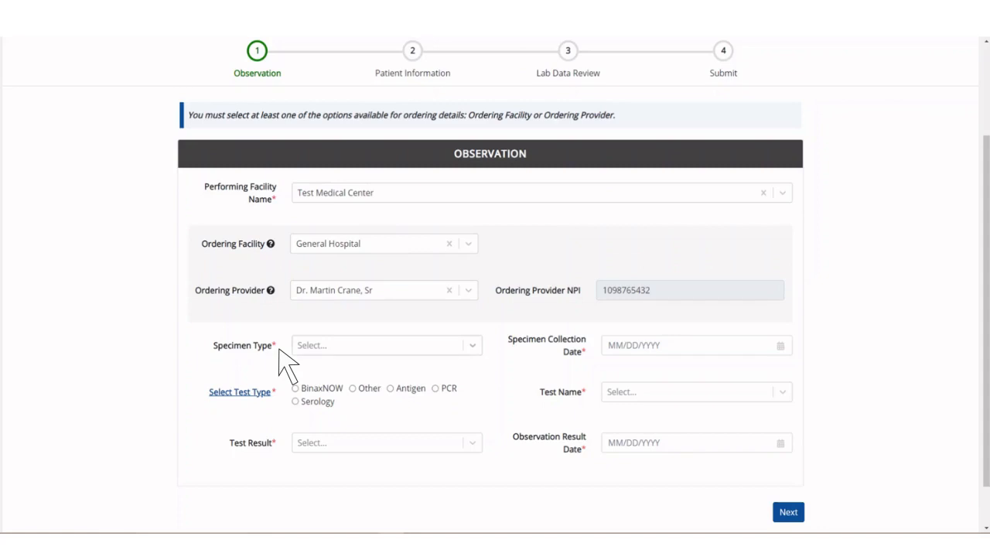
{"action": "left_click", "coordinate": [473, 346]}
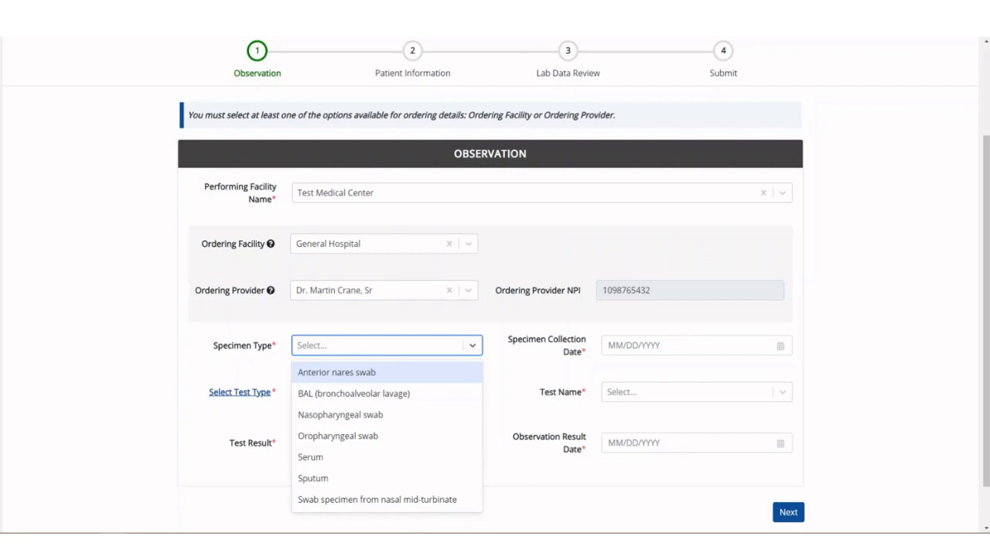
{"action": "left_click", "coordinate": [386, 373]}
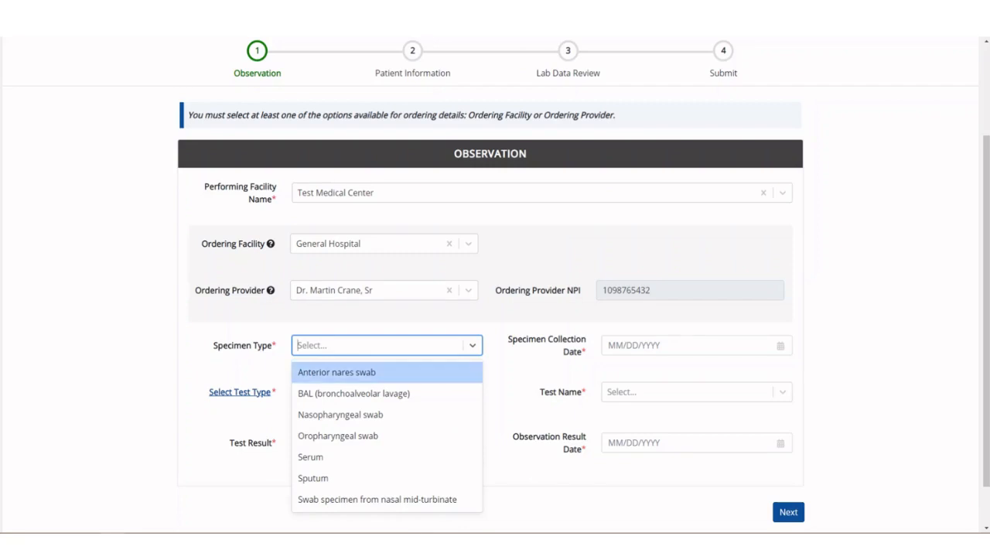
{"action": "left_click", "coordinate": [658, 346]}
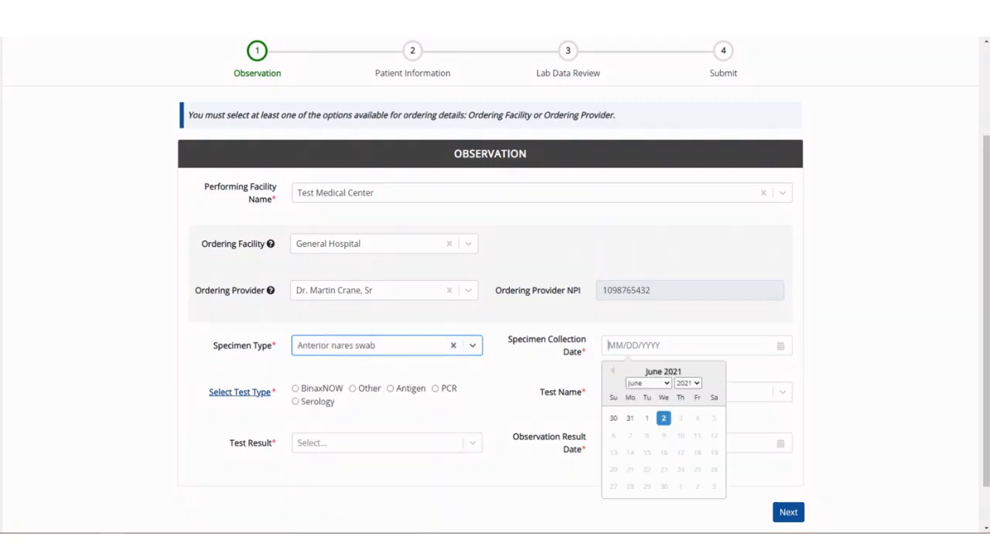
{"action": "type", "text": "05/23/2021"}
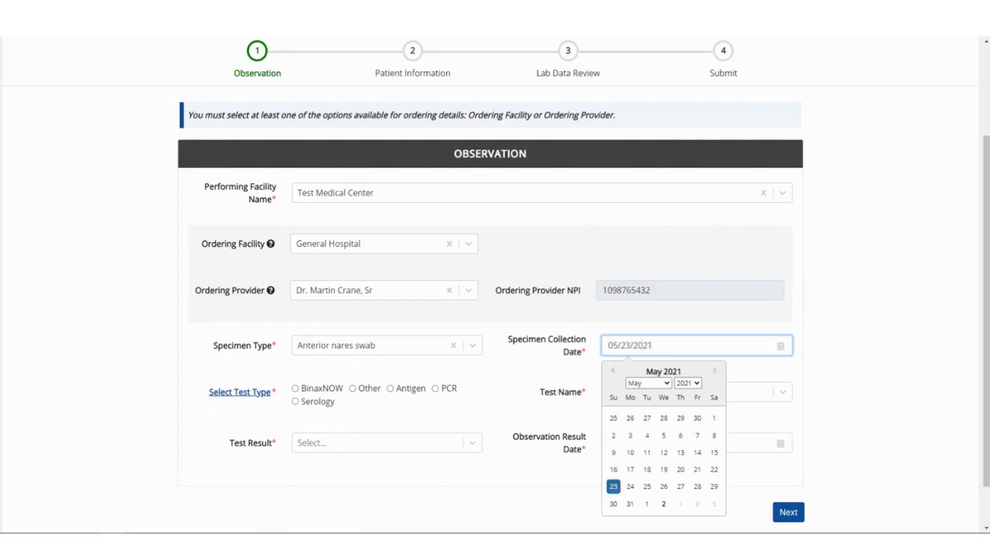
{"action": "key", "text": "Tab"}
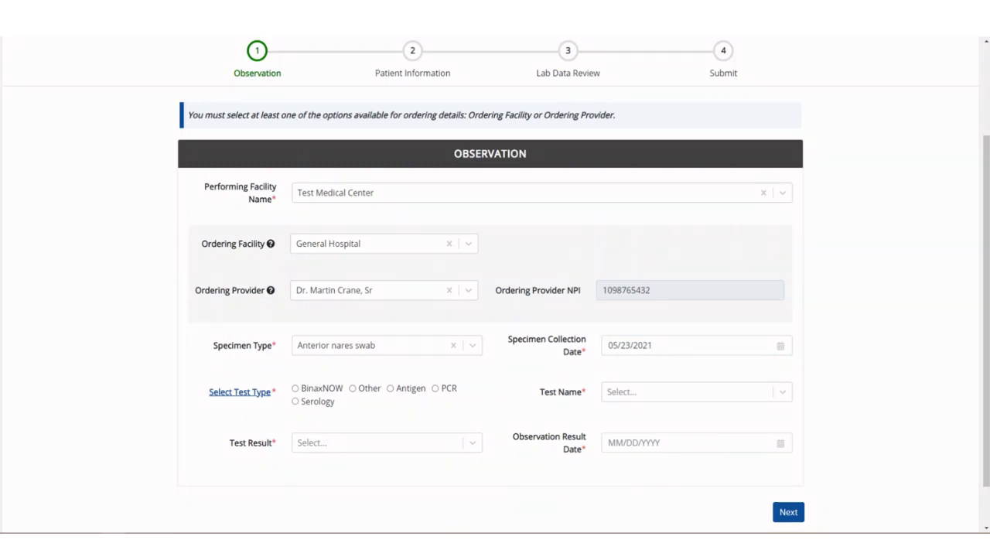
- Review the test type category list and browse the test names offered for the PCR test type
{"action": "left_click", "coordinate": [271, 392]}
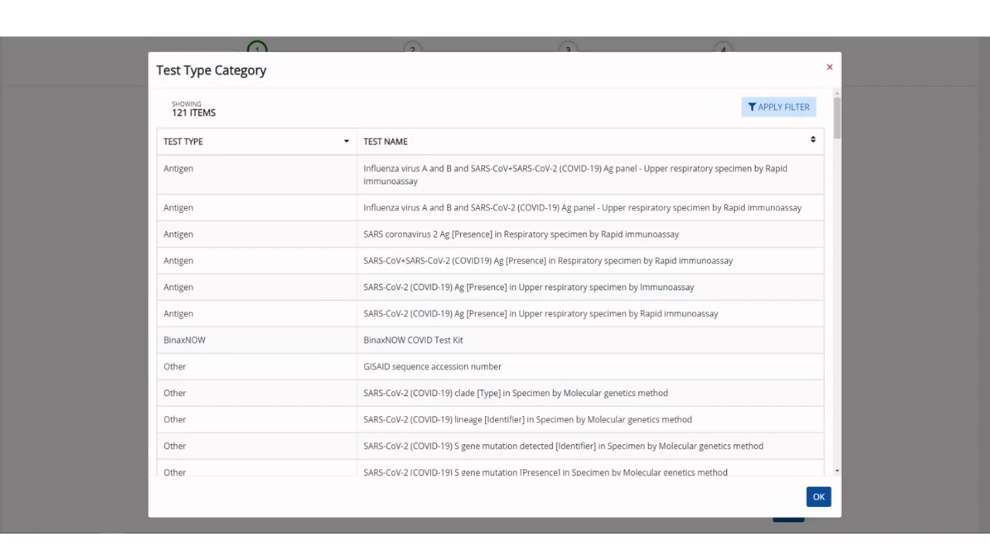
{"action": "left_click", "coordinate": [829, 67]}
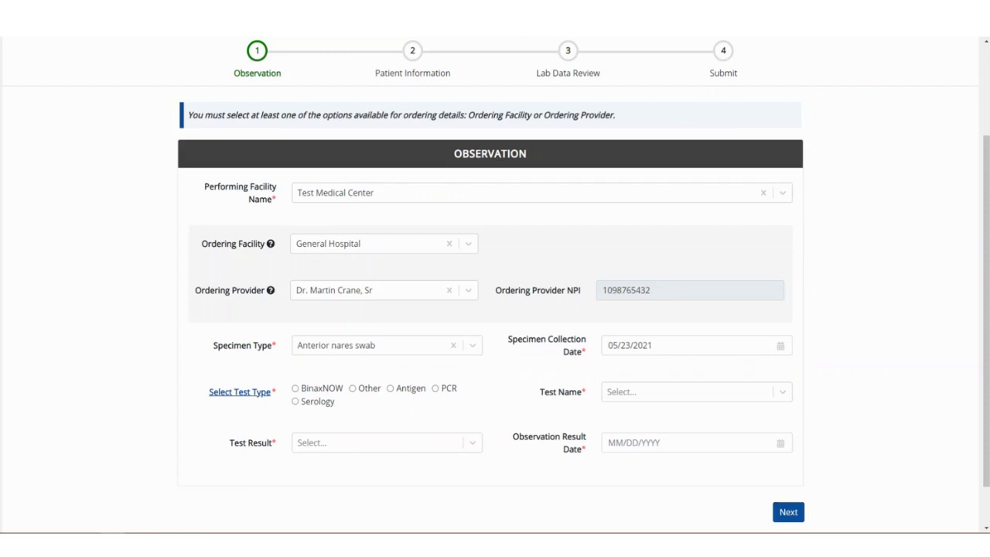
{"action": "left_click", "coordinate": [435, 388]}
{"action": "left_click", "coordinate": [696, 392]}
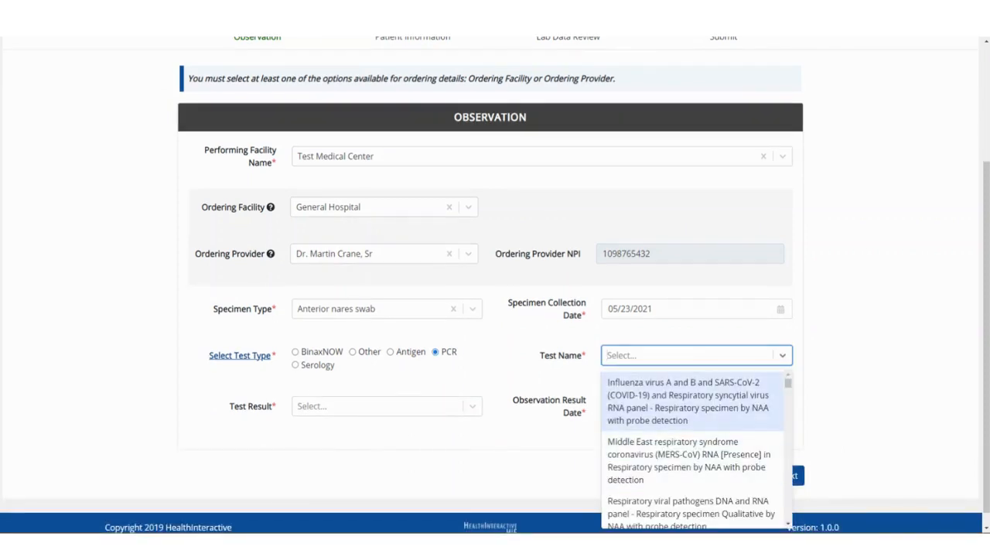
{"action": "scroll", "coordinate": [693, 449], "scroll_direction": "down", "scroll_amount": 2}
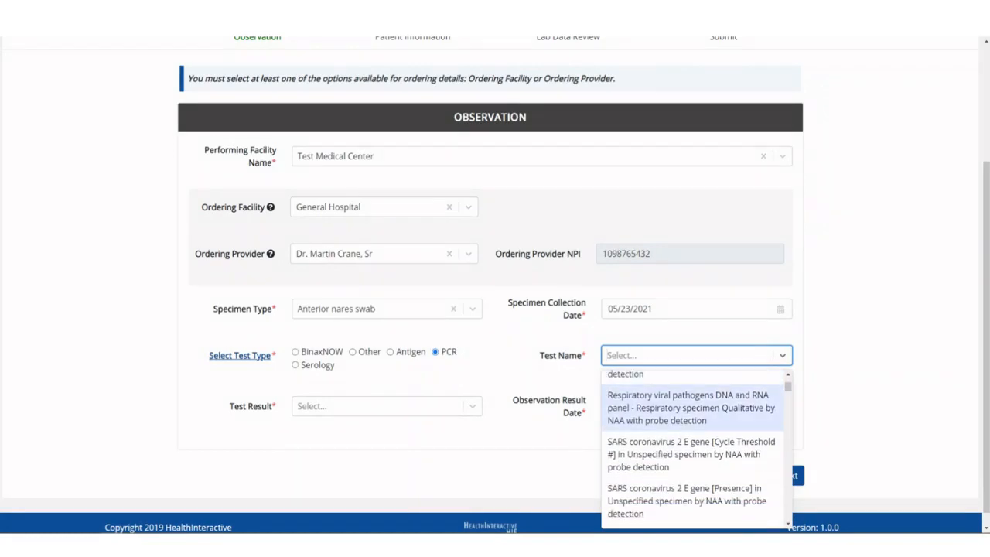
{"action": "scroll", "coordinate": [693, 448], "scroll_direction": "down", "scroll_amount": 1}
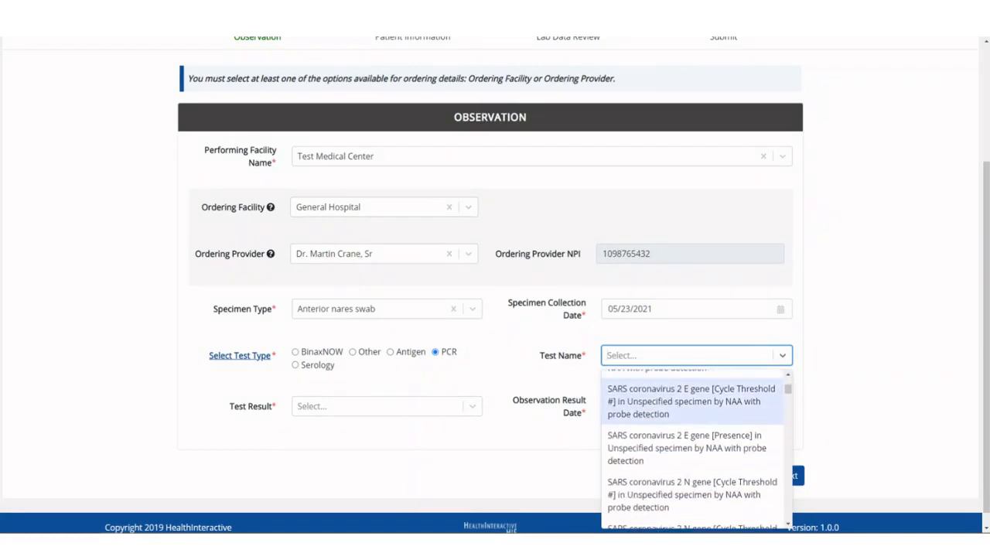
- Choose BinaxNOW as the test type and set the test result to Negative
{"action": "left_click", "coordinate": [296, 352]}
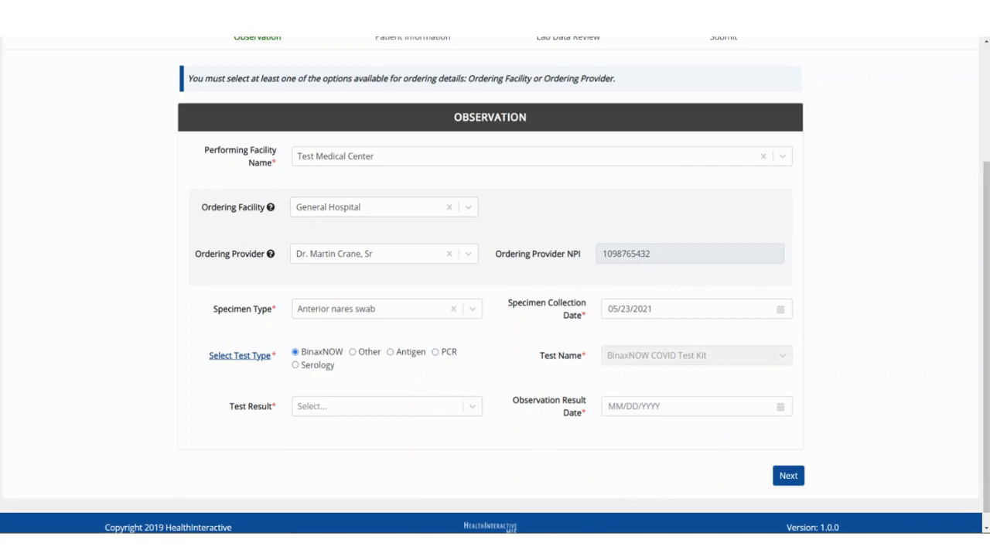
{"action": "left_click", "coordinate": [387, 406]}
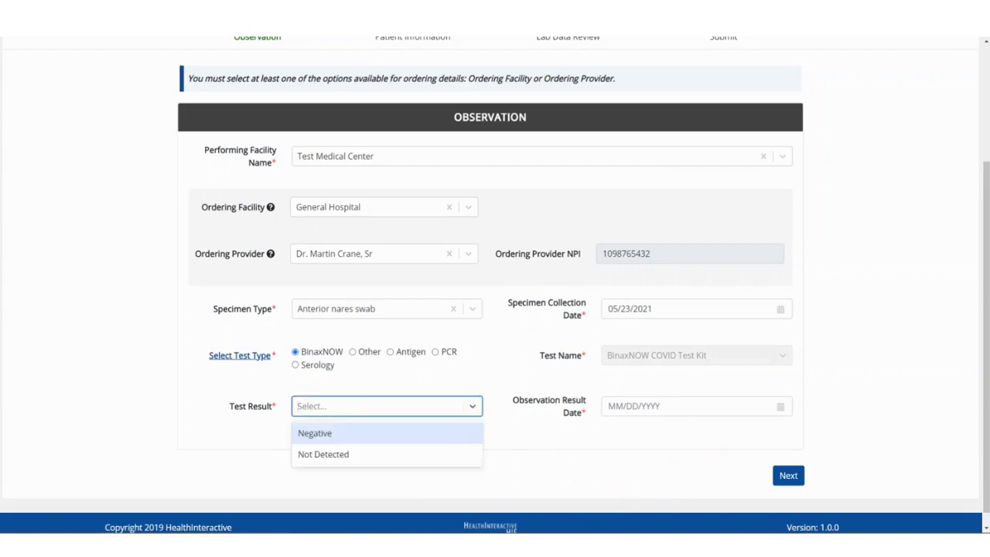
{"action": "key", "text": "Return"}
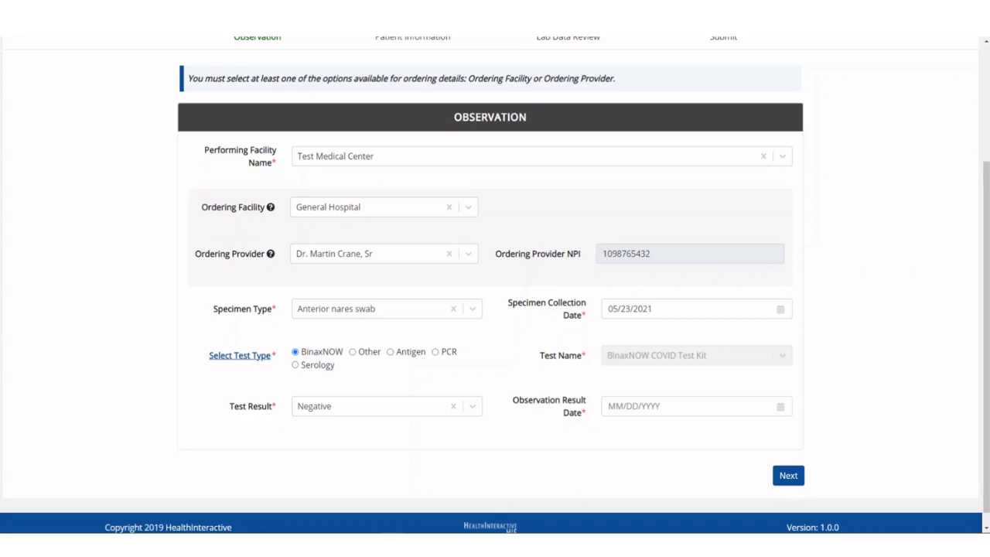
- Set the observation result date to 05/22/2021 and try to continue to the patient information page
{"action": "left_click", "coordinate": [688, 406]}
{"action": "type", "text": "05/22/"}
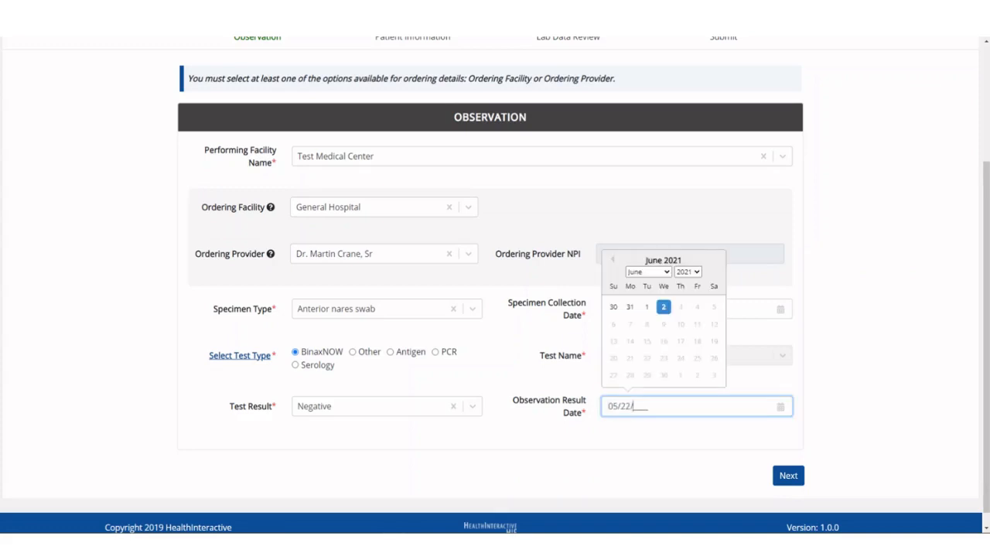
{"action": "type", "text": "2021"}
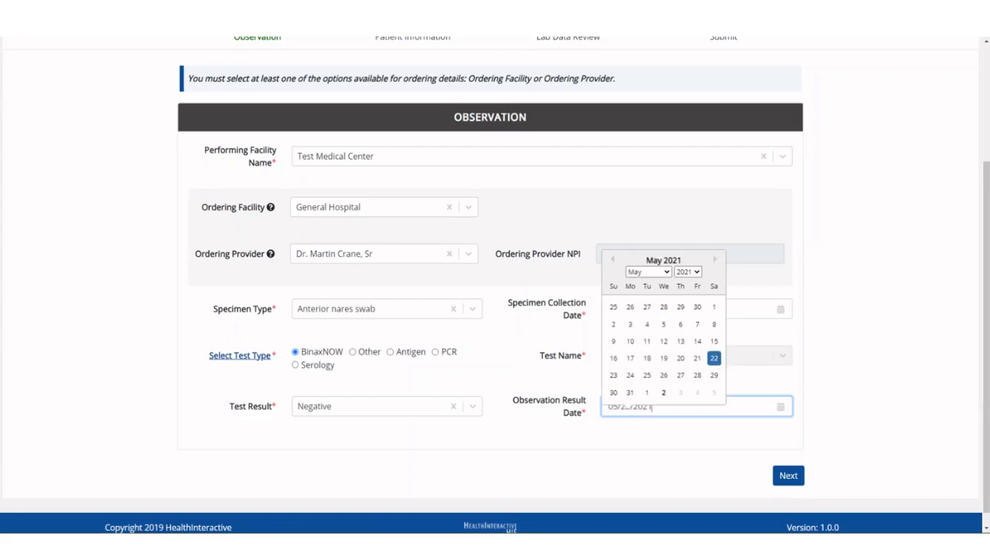
{"action": "key", "text": "Tab"}
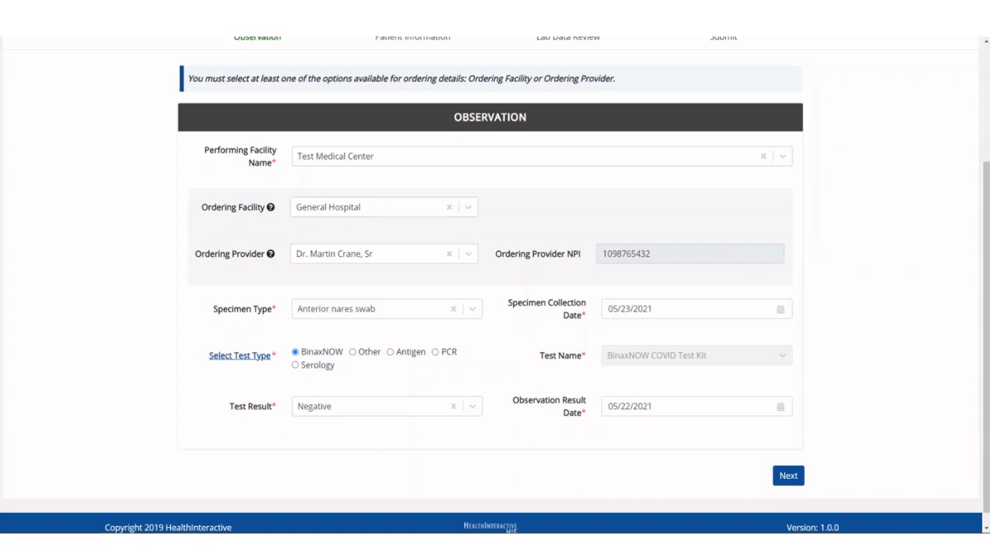
{"action": "left_click", "coordinate": [788, 475]}
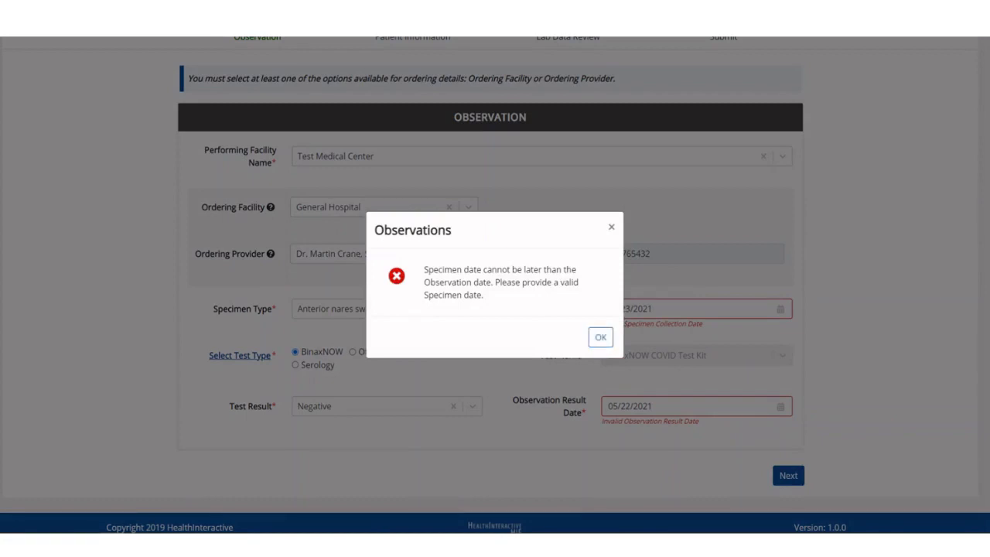
{"action": "left_click", "coordinate": [601, 337]}
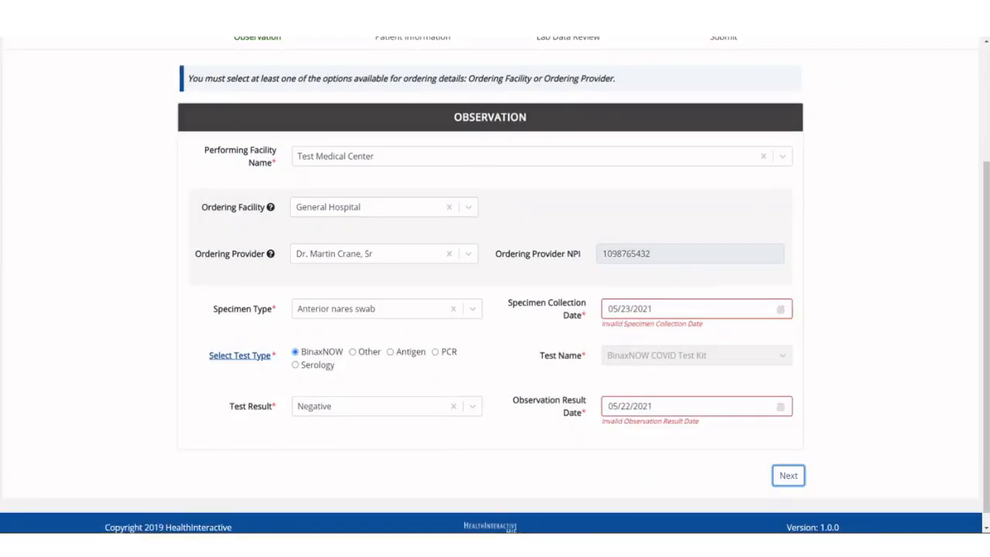
- Correct the specimen collection date to 05/20/2021 and continue to the patient information page
{"action": "left_click", "coordinate": [630, 309]}
{"action": "key", "text": "BackSpace"}
{"action": "type", "text": "0"}
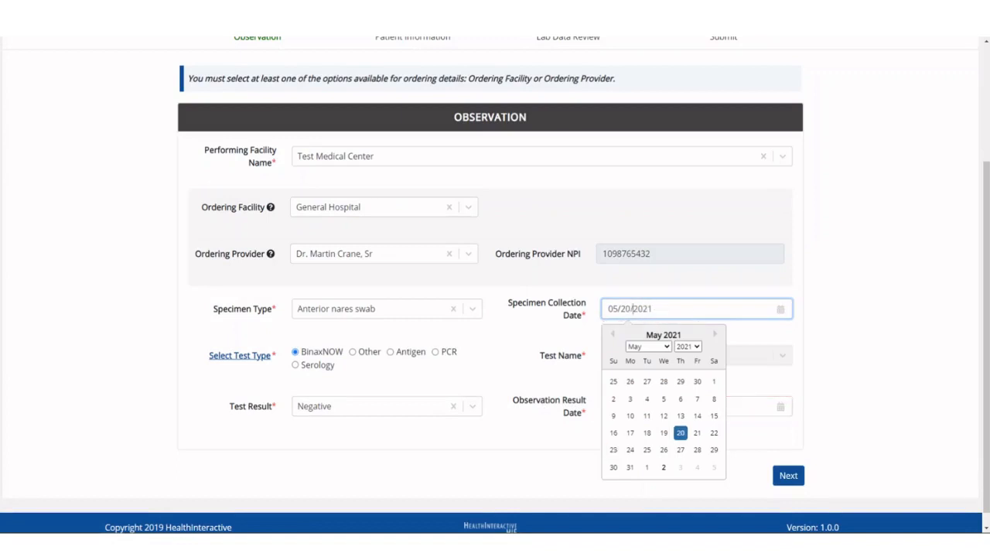
{"action": "key", "text": "Return"}
{"action": "left_click", "coordinate": [788, 474]}
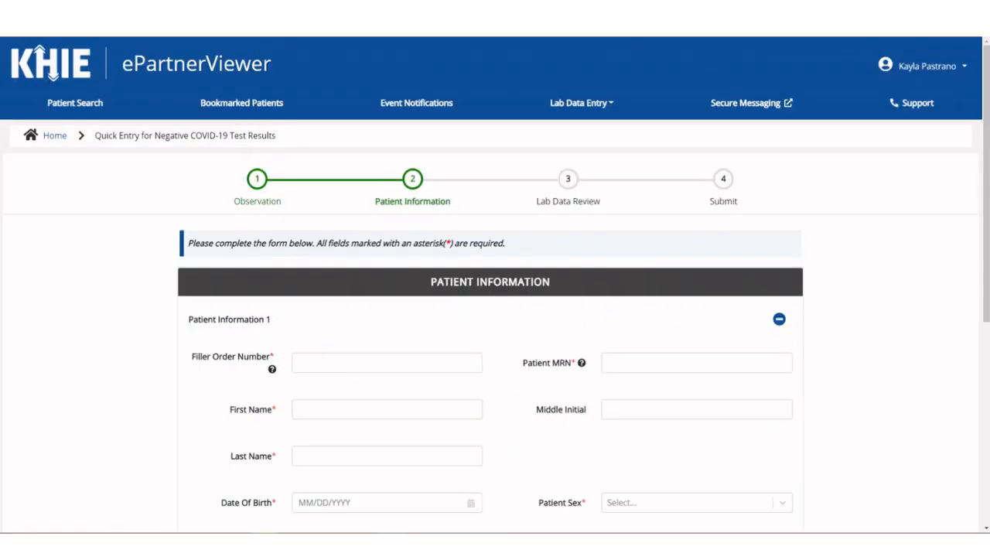
- Check the help text for the filler order number and enter the first patient's filler order number
{"action": "mouse_move", "coordinate": [271, 369]}
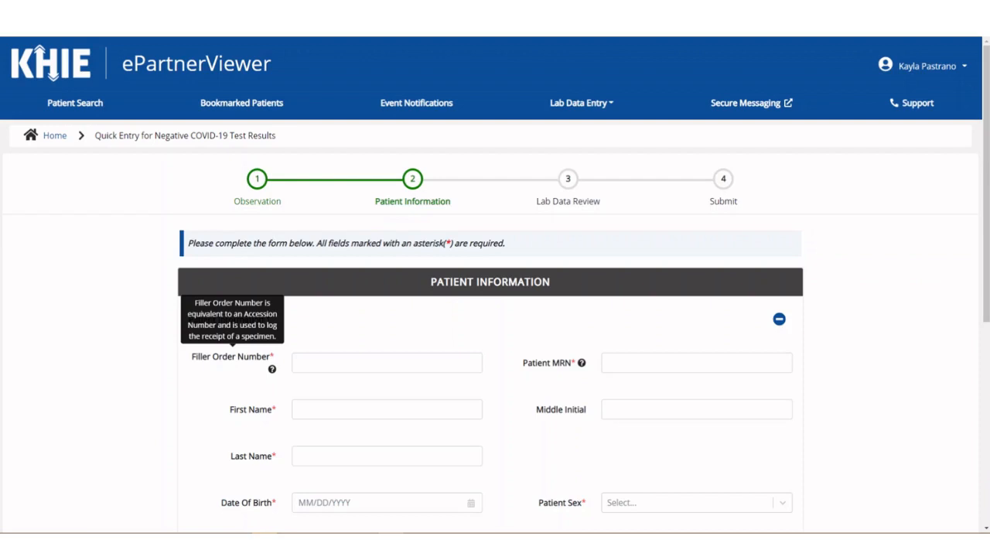
{"action": "left_click", "coordinate": [332, 363]}
{"action": "type", "text": "SR20210523"}
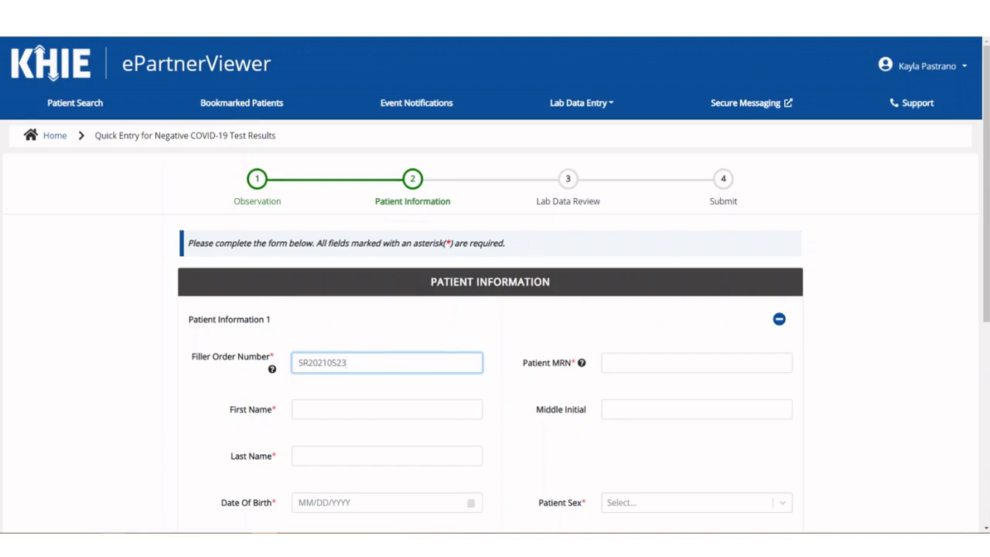
- Check the help text for the patient MRN and enter the patient's medical record number
{"action": "mouse_move", "coordinate": [582, 363]}
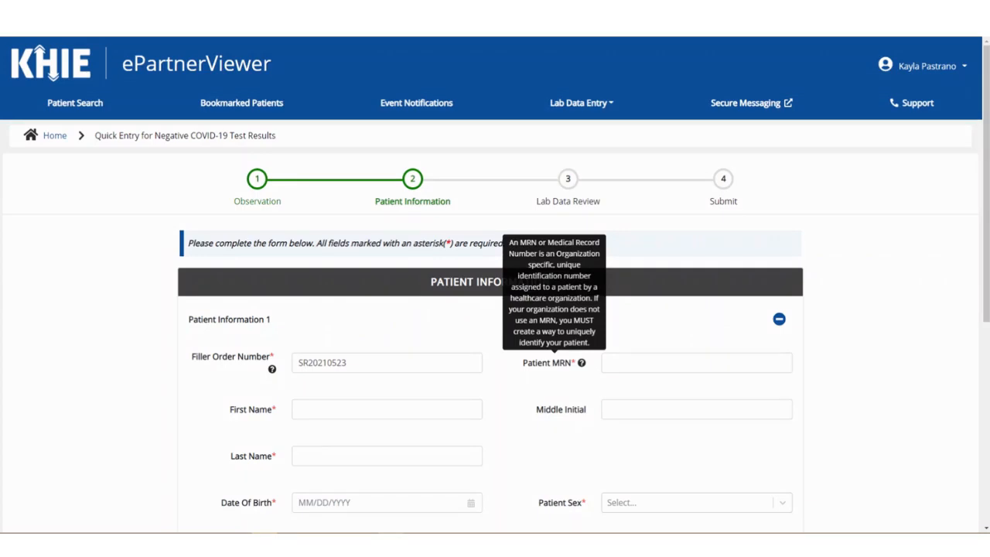
{"action": "left_click", "coordinate": [696, 363]}
{"action": "type", "text": "SR"}
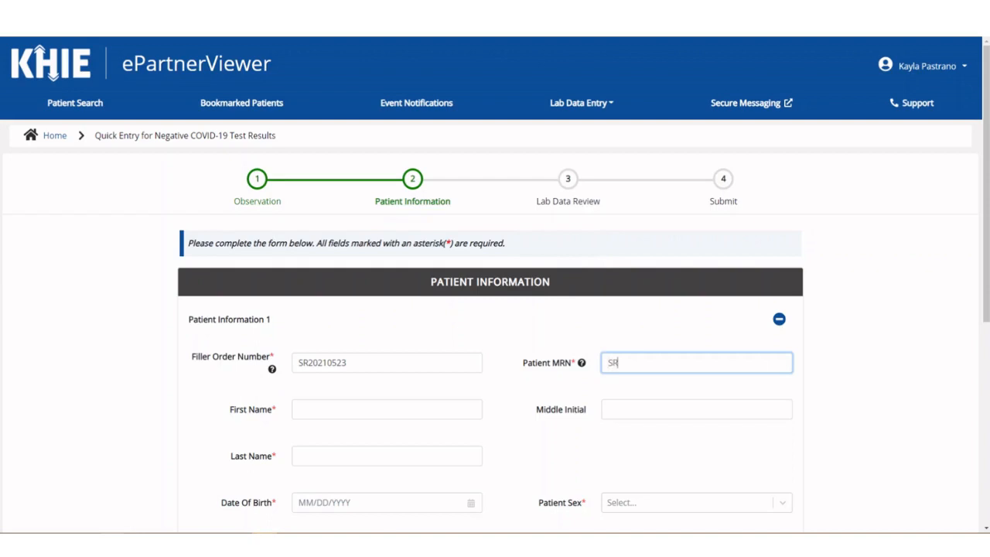
{"action": "type", "text": "04011965"}
{"action": "mouse_move", "coordinate": [581, 362]}
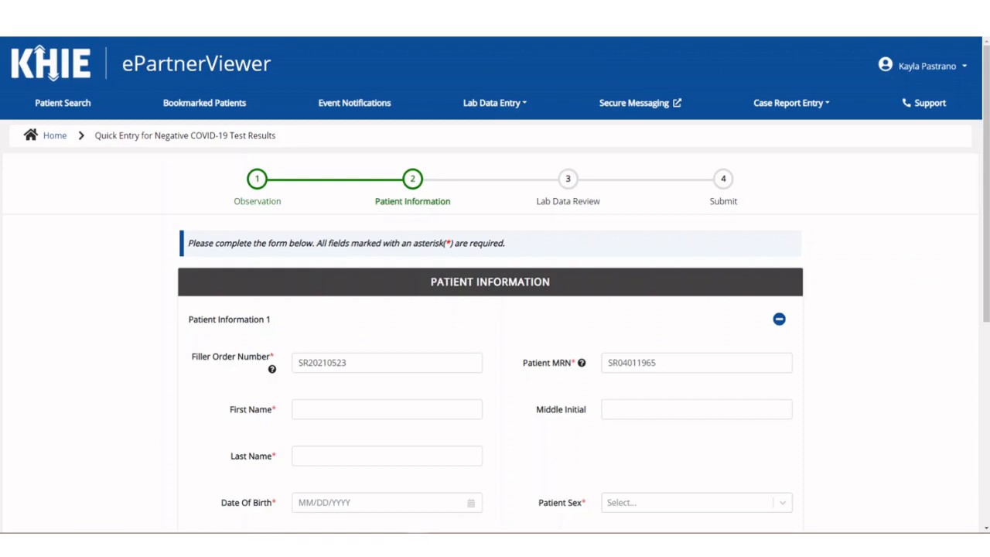
- Fill in the patient's first name, middle initial and last name
{"action": "scroll", "coordinate": [495, 286], "scroll_direction": "down", "scroll_amount": 3}
{"action": "left_click", "coordinate": [386, 275]}
{"action": "type", "text": "Susan"}
{"action": "key", "text": "Tab"}
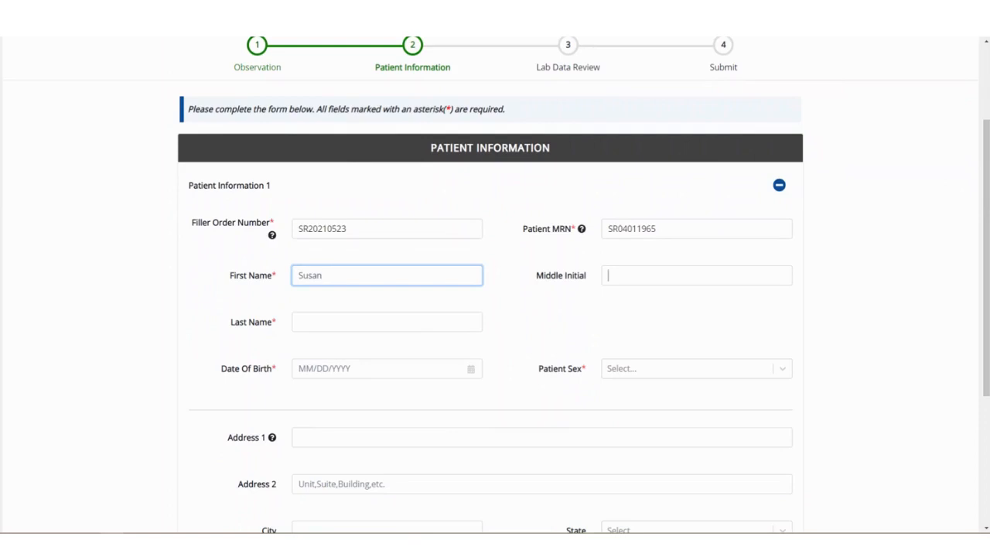
{"action": "type", "text": "L"}
{"action": "key", "text": "Tab"}
{"action": "type", "text": "Ross"}
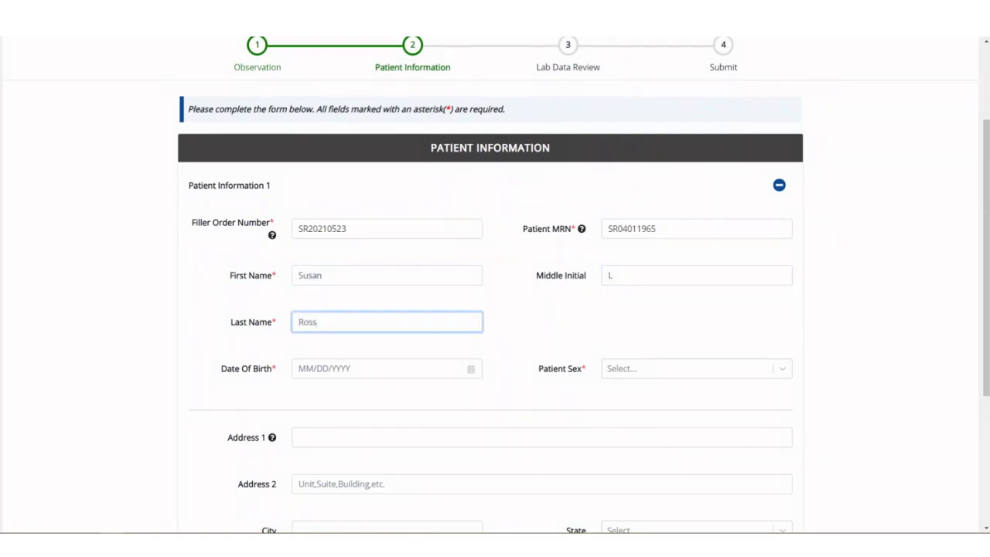
- Enter the patient's date of birth, correcting the mistyped month
{"action": "key", "text": "Tab"}
{"action": "type", "text": "0501"}
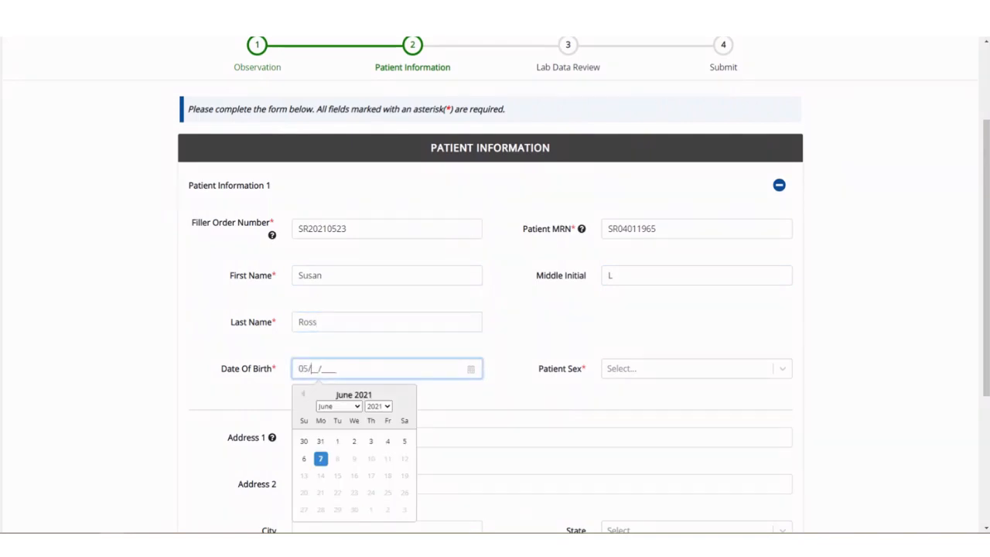
{"action": "key", "text": "BackSpace"}
{"action": "key", "text": "BackSpace"}
{"action": "key", "text": "BackSpace"}
{"action": "key", "text": "BackSpace"}
{"action": "type", "text": "04/01/1965"}
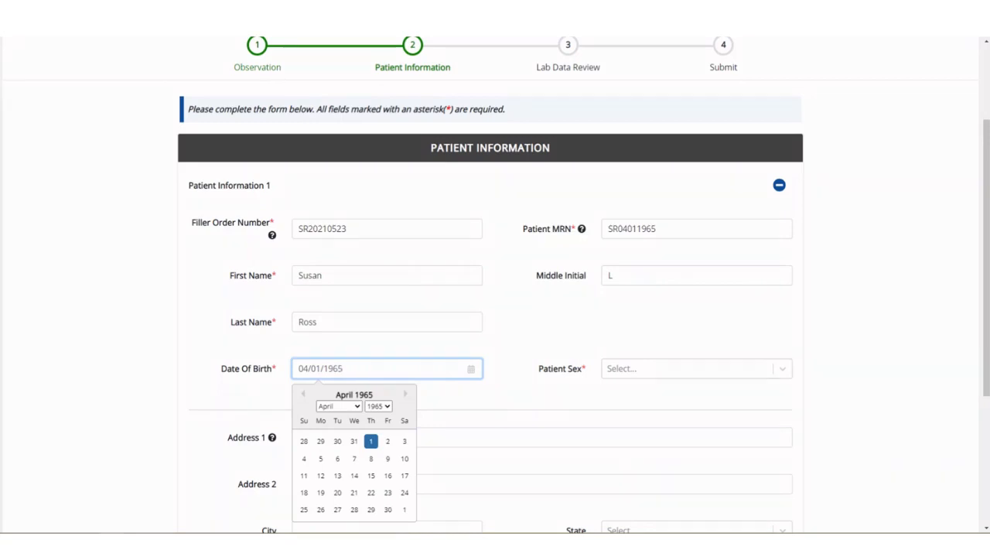
- Set the first patient's sex to Female and enter the patient's street address and city
{"action": "left_click", "coordinate": [696, 369]}
{"action": "key", "text": "Return"}
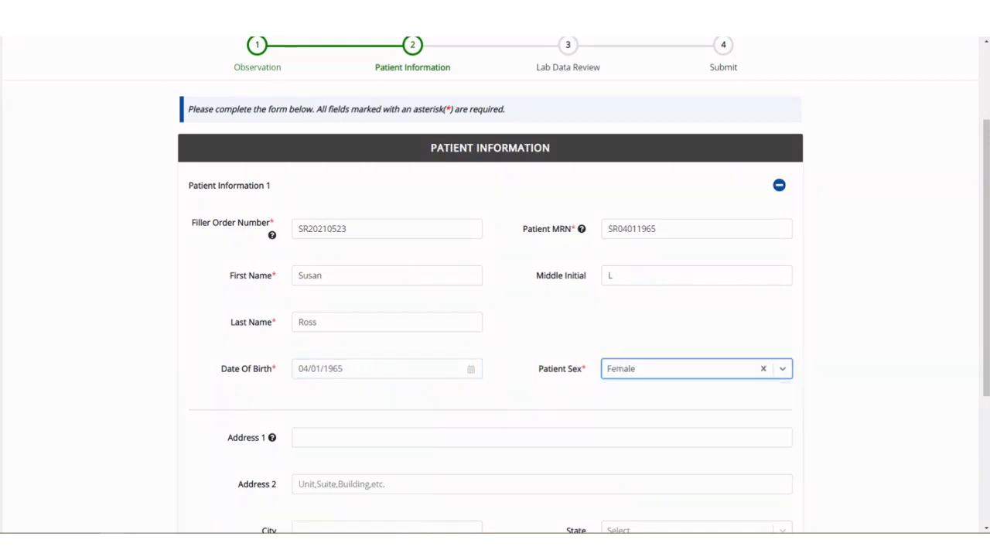
{"action": "key", "text": "Tab"}
{"action": "type", "text": "123 First Street"}
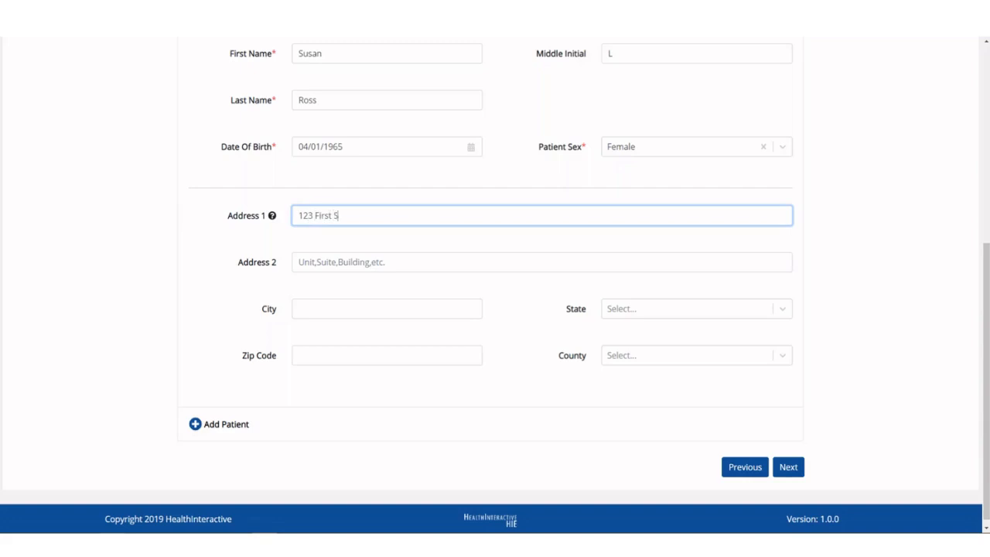
{"action": "key", "text": "Tab"}
{"action": "key", "text": "Tab"}
{"action": "type", "text": "Louisville"}
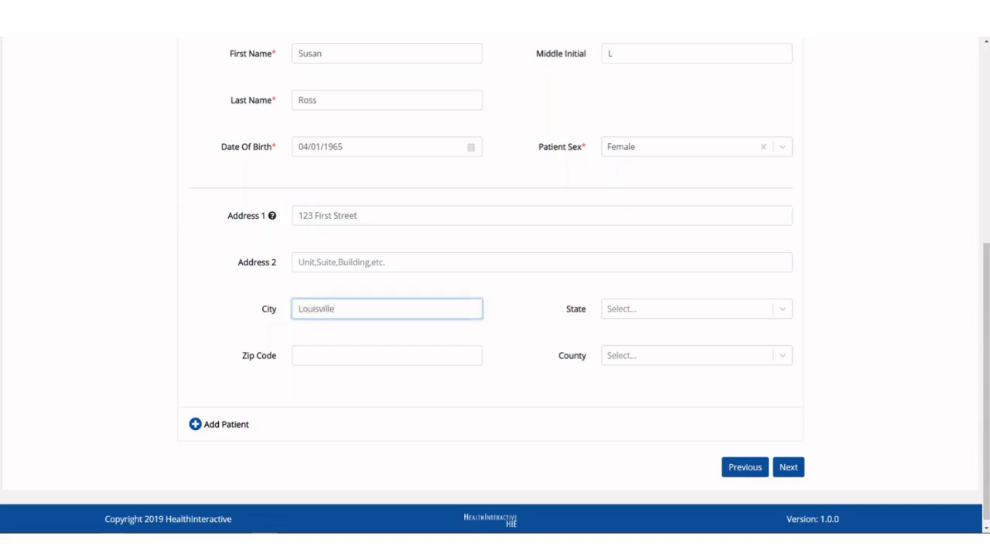
- Set the first patient's state to KY, enter the zip code and select Jefferson as the county
{"action": "key", "text": "Tab"}
{"action": "key", "text": "Return"}
{"action": "key", "text": "Tab"}
{"action": "type", "text": "40123"}
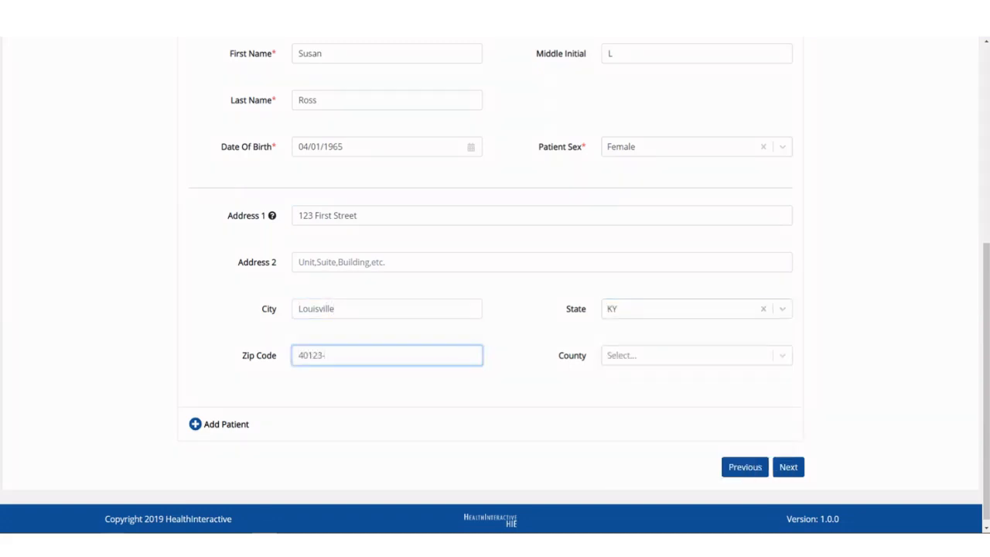
{"action": "key", "text": "Tab"}
{"action": "type", "text": "jef"}
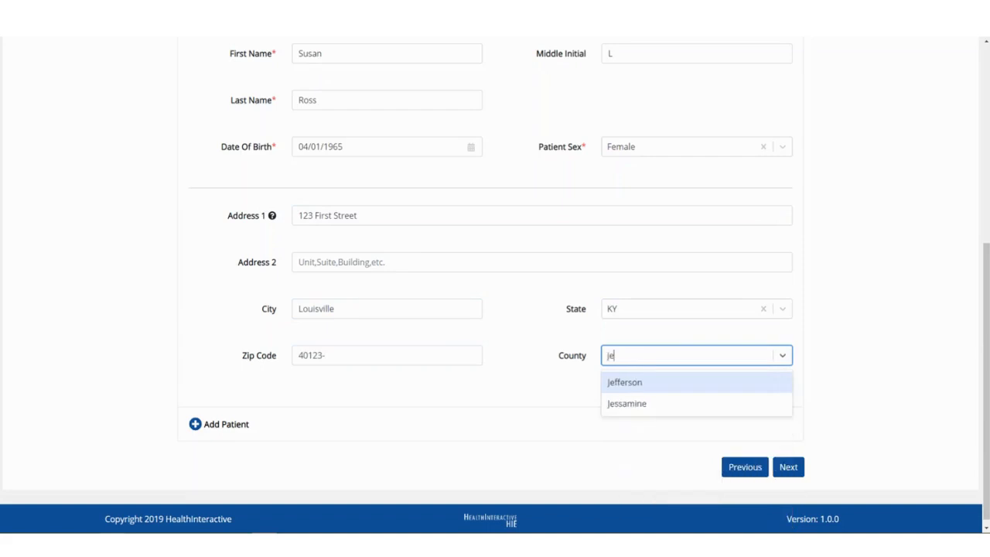
{"action": "key", "text": "Return"}
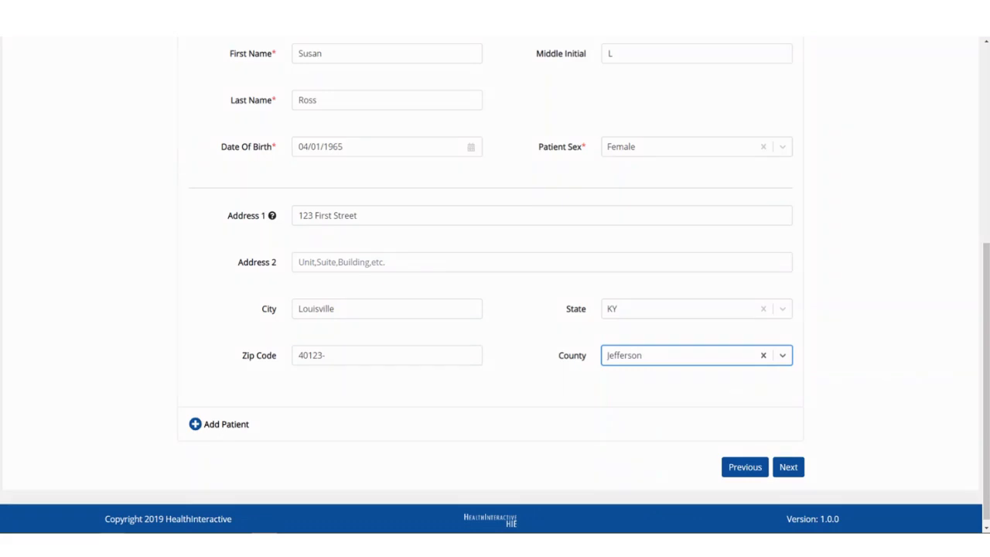
- Add a second patient to the entry and fill in that patient's filler order number
{"action": "mouse_move", "coordinate": [273, 218]}
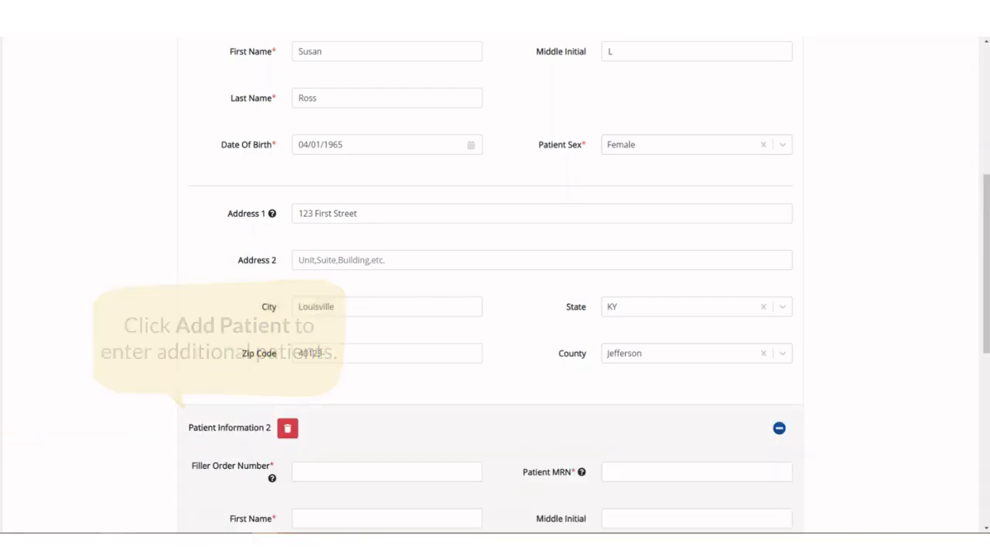
{"action": "scroll", "coordinate": [490, 284], "scroll_direction": "down", "scroll_amount": 2}
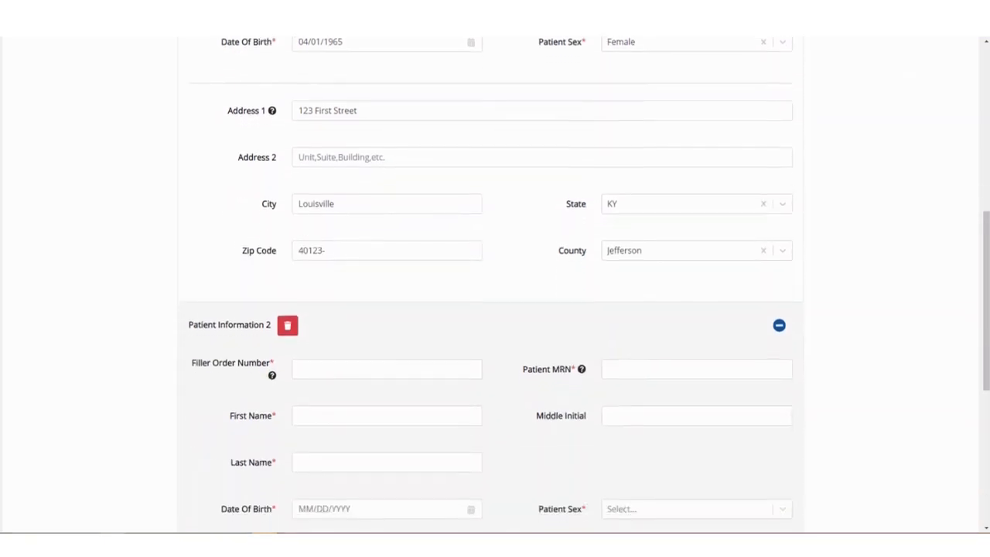
{"action": "scroll", "coordinate": [490, 285], "scroll_direction": "down", "scroll_amount": 1}
{"action": "left_click", "coordinate": [387, 180]}
{"action": "type", "text": "CK"}
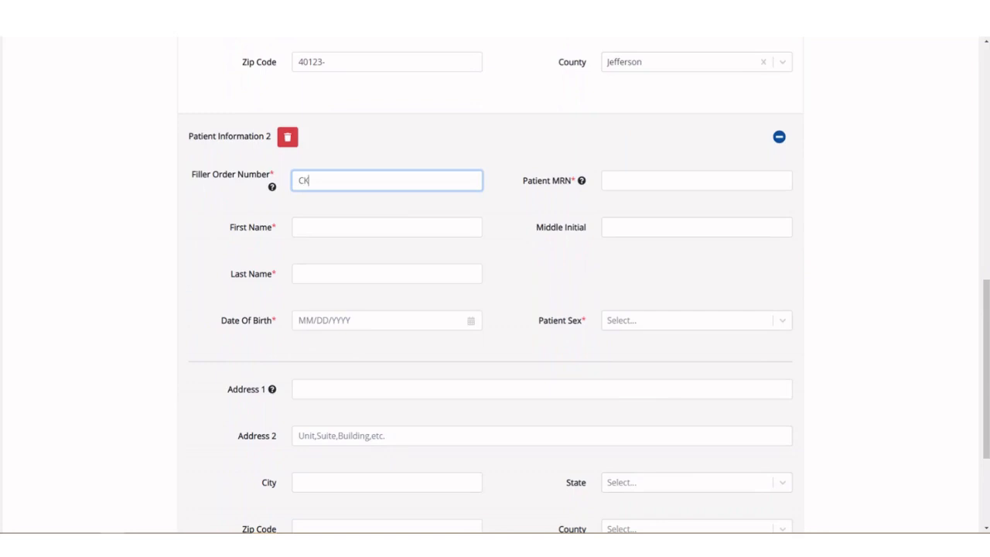
{"action": "type", "text": "20210524"}
- Enter the second patient's medical record number
{"action": "mouse_move", "coordinate": [581, 180]}
{"action": "left_click", "coordinate": [666, 181]}
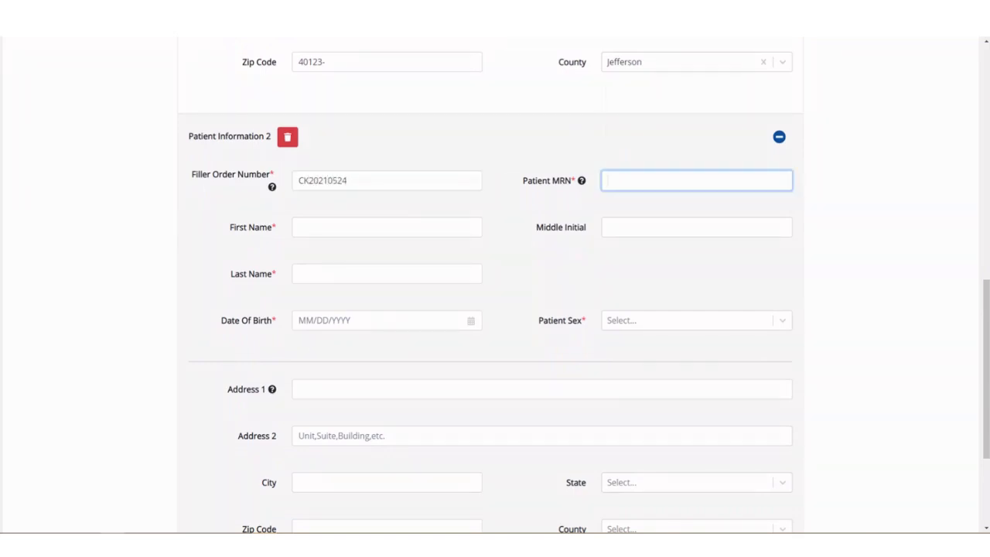
{"action": "type", "text": "CK09031955"}
- Fill in the second patient's first name, last name and middle initial
{"action": "scroll", "coordinate": [495, 309], "scroll_direction": "down", "scroll_amount": 1}
{"action": "left_click", "coordinate": [386, 148]}
{"action": "type", "text": "Cosmo"}
{"action": "left_click", "coordinate": [387, 195]}
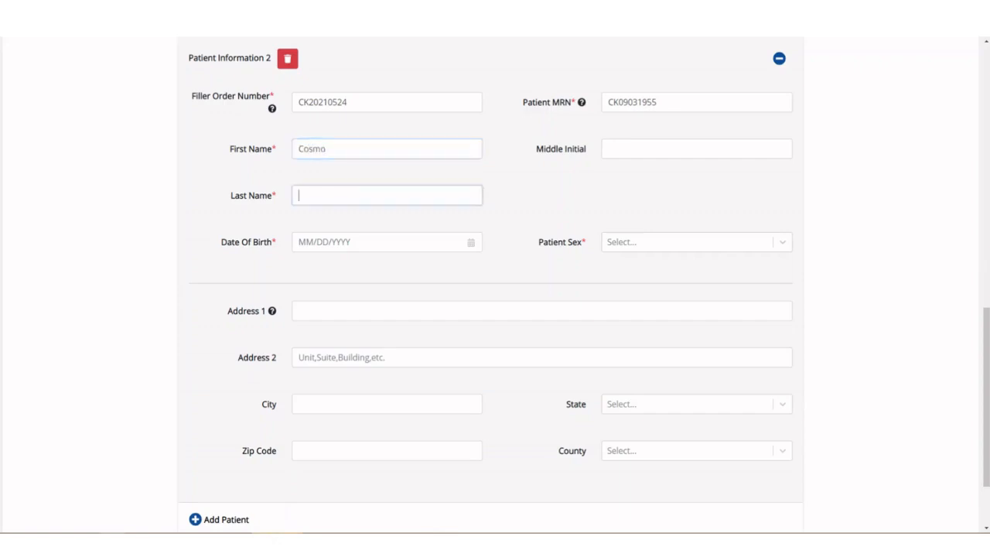
{"action": "type", "text": "Ka"}
{"action": "key", "text": "BackSpace"}
{"action": "type", "text": "ramer"}
{"action": "left_click", "coordinate": [696, 149]}
{"action": "type", "text": "J."}
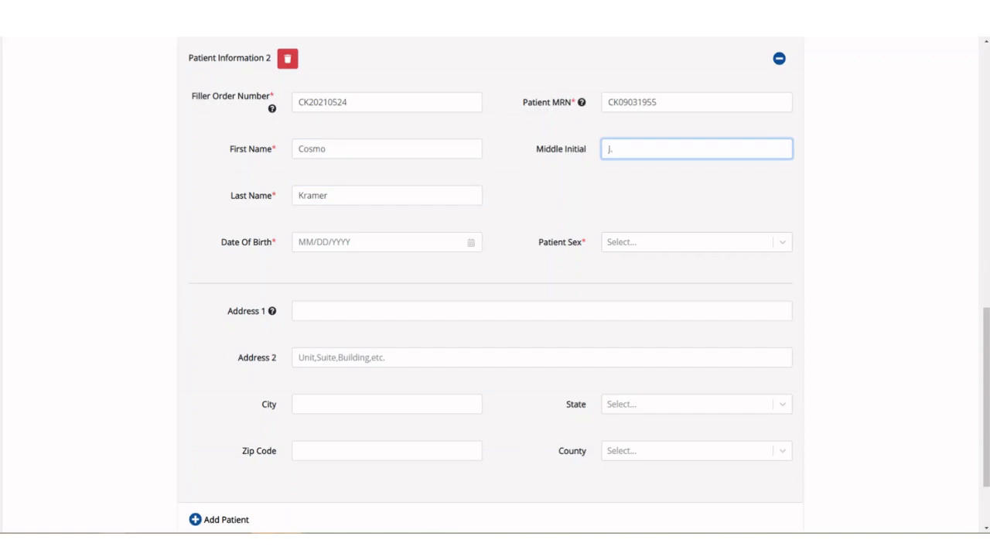
- Enter the second patient's date of birth and set the patient sex to Male
{"action": "left_click", "coordinate": [386, 242]}
{"action": "type", "text": "0"}
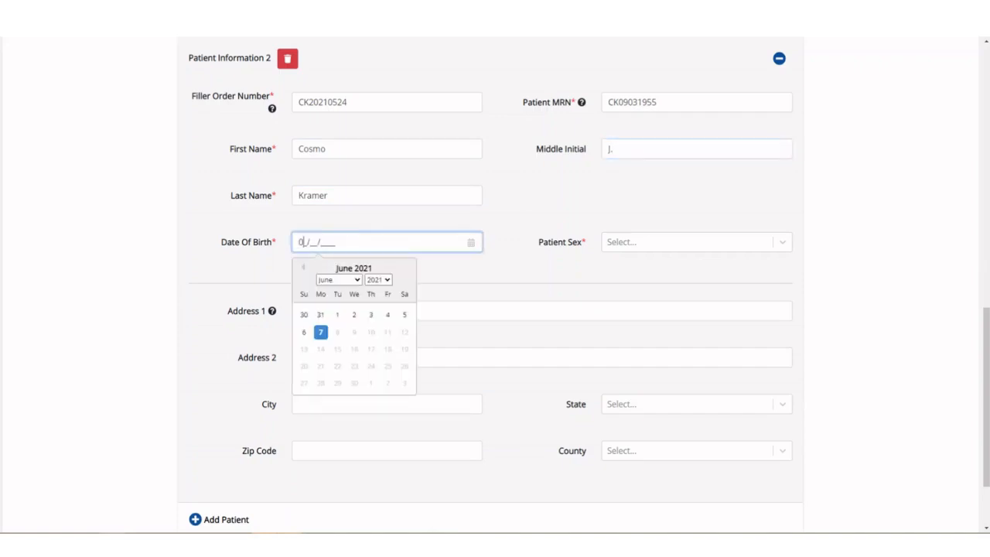
{"action": "type", "text": "9/03/1955"}
{"action": "key", "text": "Tab"}
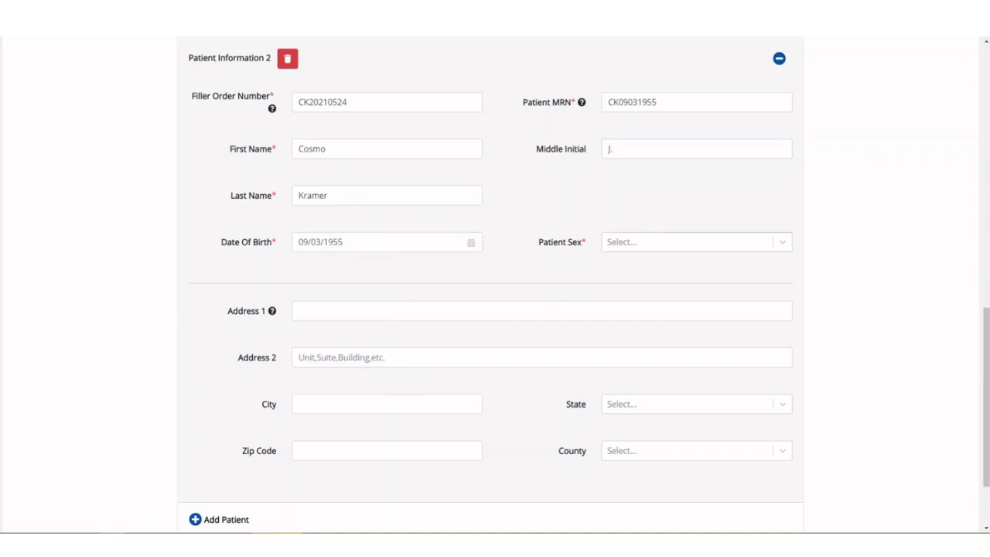
{"action": "key", "text": "Down"}
{"action": "key", "text": "Return"}
- Enter the second patient's street address and city, leaving the second address line empty
{"action": "key", "text": "Tab"}
{"action": "type", "text": "55 New York Avenue"}
{"action": "key", "text": "Tab"}
{"action": "key", "text": "Tab"}
{"action": "type", "text": "Lexington"}
- Set the second patient's state to KY, enter the zip code and select Fayette as the county
{"action": "key", "text": "Tab"}
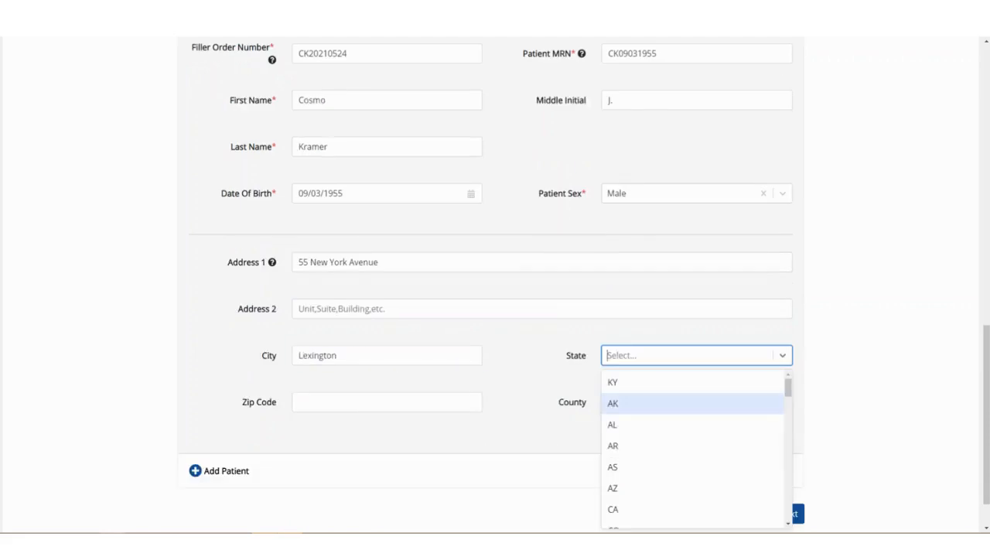
{"action": "key", "text": "Up"}
{"action": "key", "text": "Tab"}
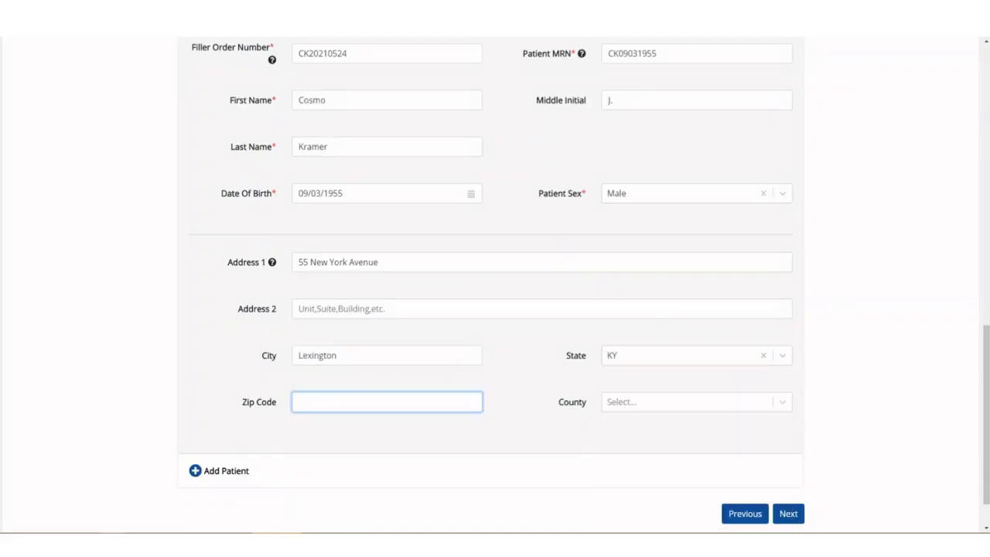
{"action": "type", "text": "40555-"}
{"action": "key", "text": "Tab"}
{"action": "type", "text": "fa"}
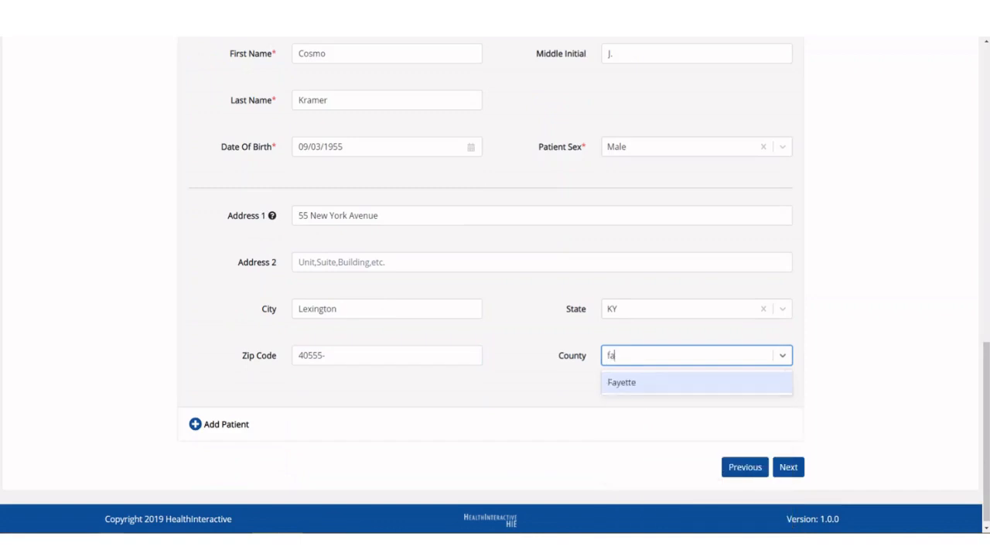
{"action": "key", "text": "Return"}
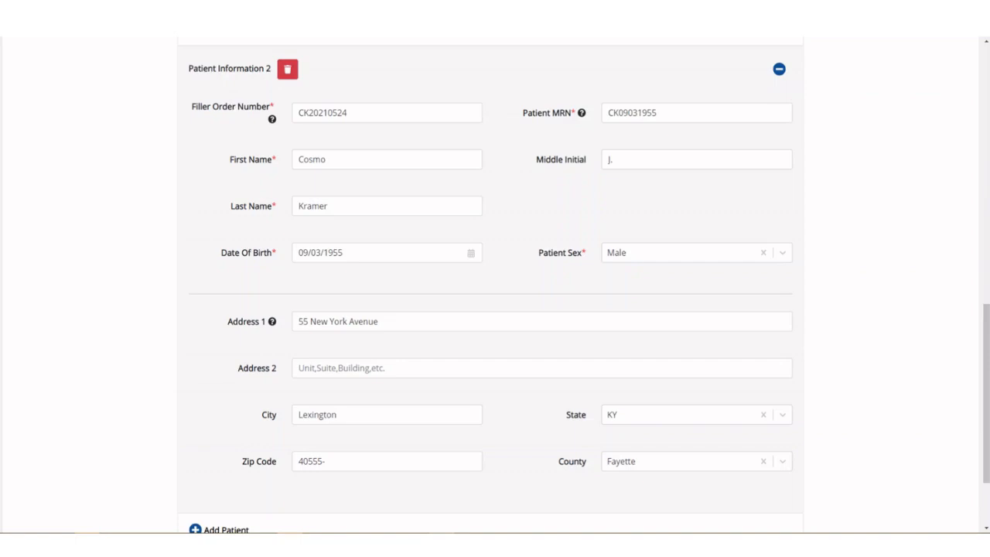
- Collapse and re-expand the second patient's section, and proceed to the lab data review
{"action": "left_click", "coordinate": [778, 69]}
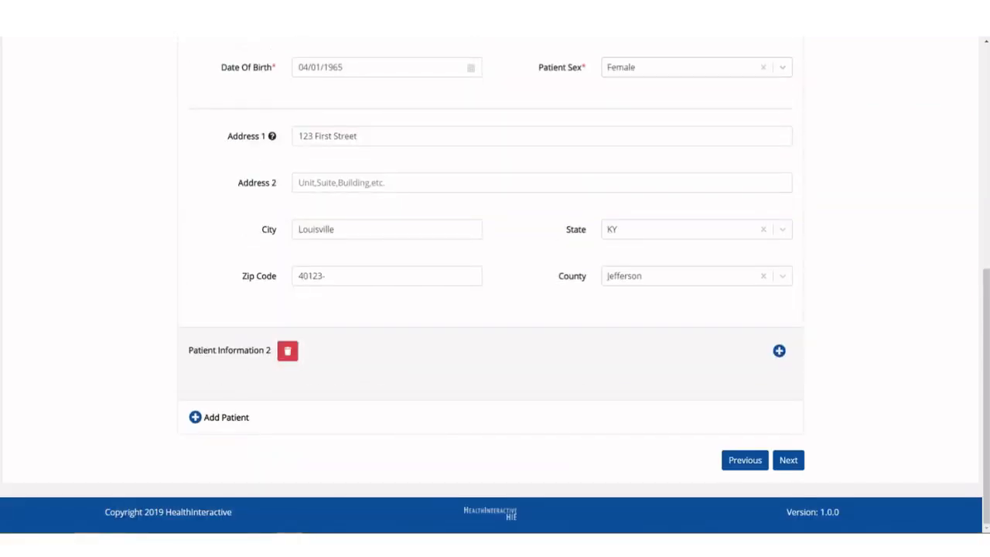
{"action": "left_click", "coordinate": [778, 351]}
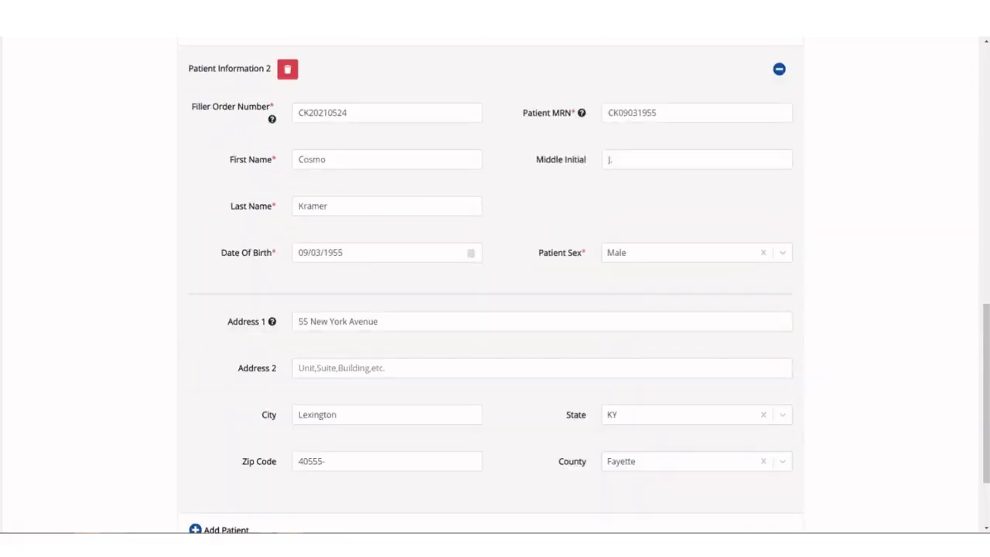
{"action": "scroll", "coordinate": [491, 286], "scroll_direction": "down", "scroll_amount": 1}
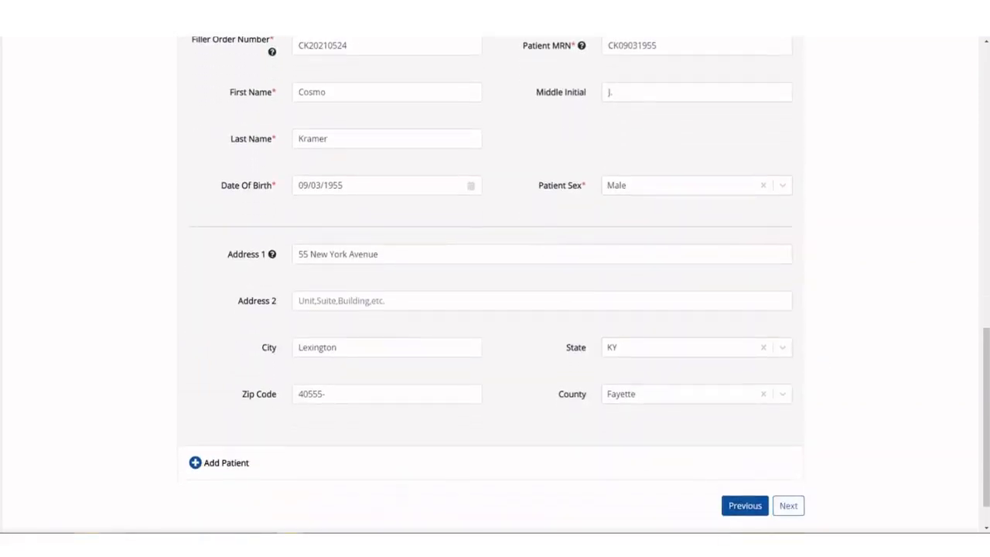
{"action": "left_click", "coordinate": [789, 506]}
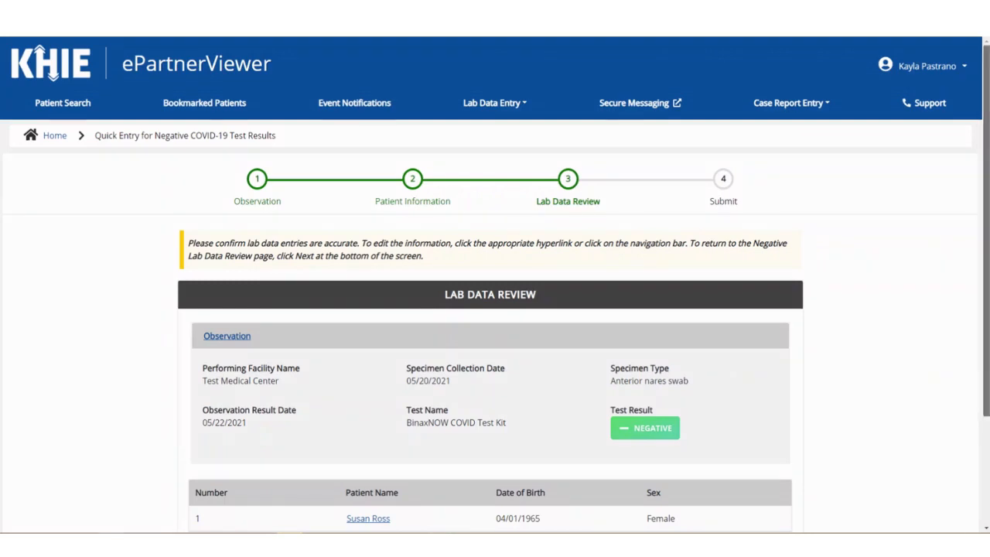
- Review the lab data summary, open the observation details from it, and return through the patient information to the review
{"action": "scroll", "coordinate": [495, 309], "scroll_direction": "down", "scroll_amount": 1}
{"action": "scroll", "coordinate": [495, 309], "scroll_direction": "down", "scroll_amount": 1}
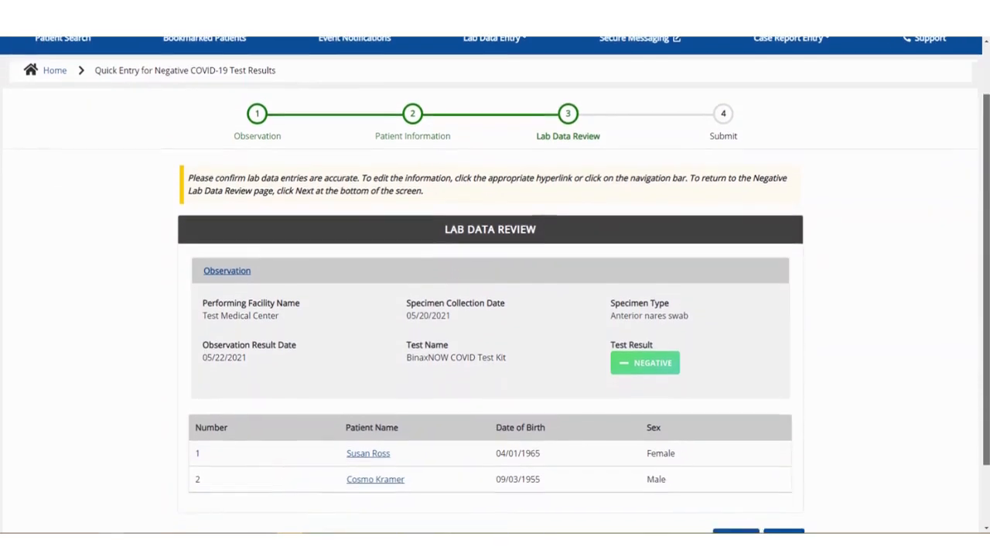
{"action": "left_click_drag", "start_coordinate": [986, 294], "coordinate": [986, 298]}
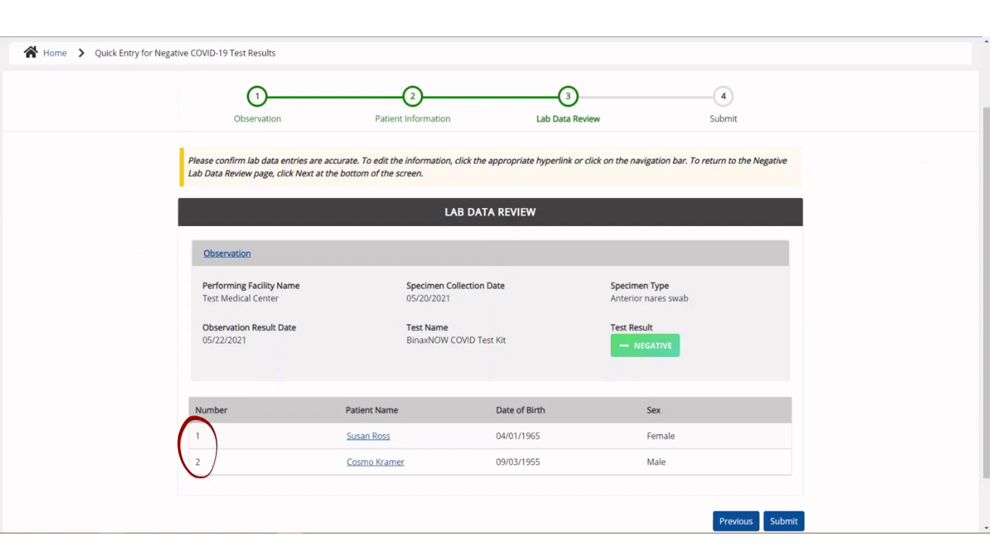
{"action": "scroll", "coordinate": [494, 284], "scroll_direction": "down", "scroll_amount": 1}
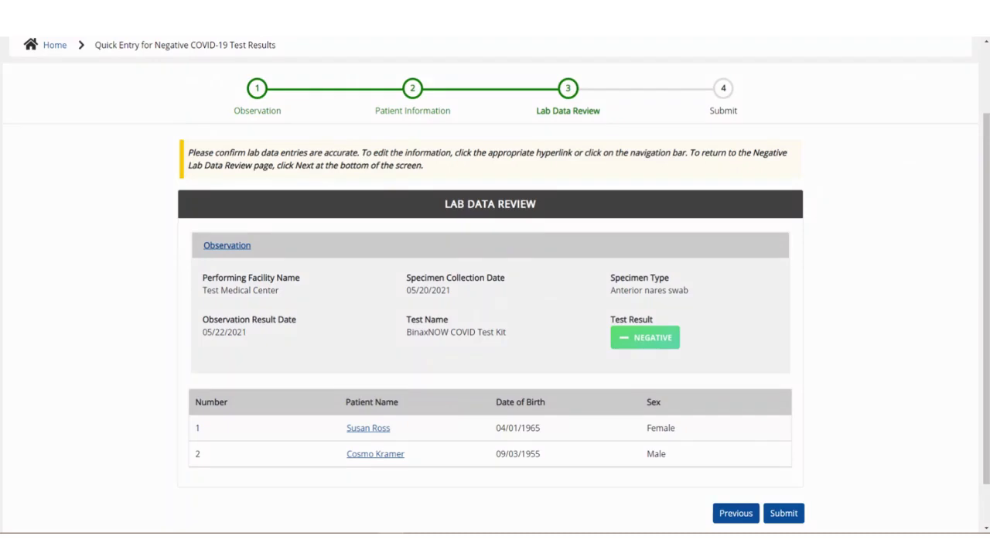
{"action": "left_click", "coordinate": [252, 245]}
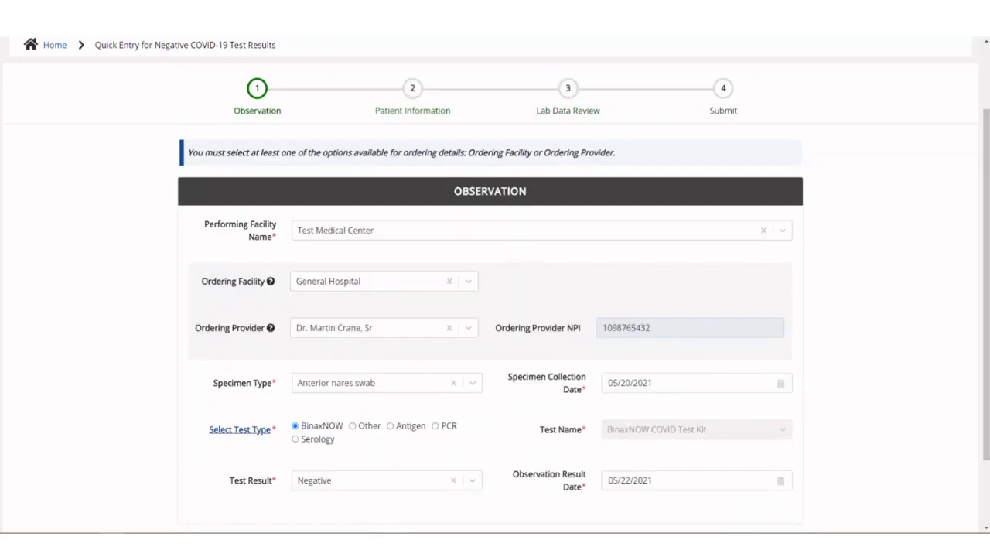
{"action": "scroll", "coordinate": [495, 284], "scroll_direction": "down", "scroll_amount": 2}
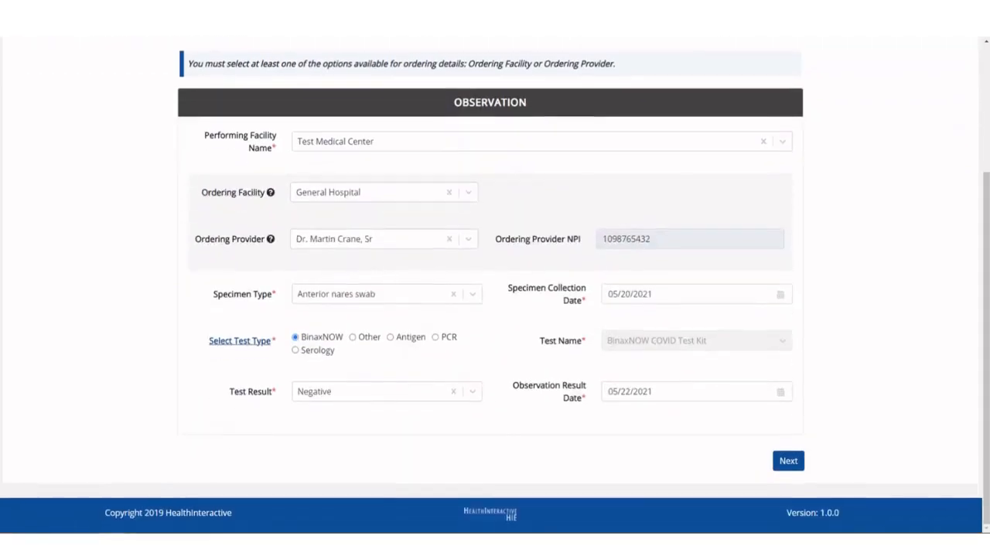
{"action": "left_click", "coordinate": [788, 460]}
{"action": "scroll", "coordinate": [495, 285], "scroll_direction": "down", "scroll_amount": 8}
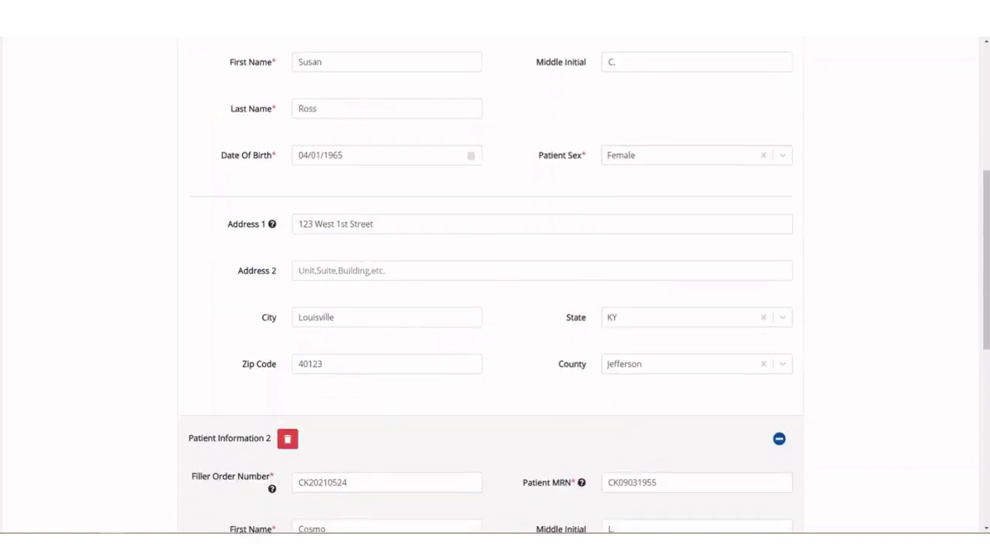
{"action": "scroll", "coordinate": [495, 285], "scroll_direction": "down", "scroll_amount": 3}
{"action": "left_click", "coordinate": [787, 514]}
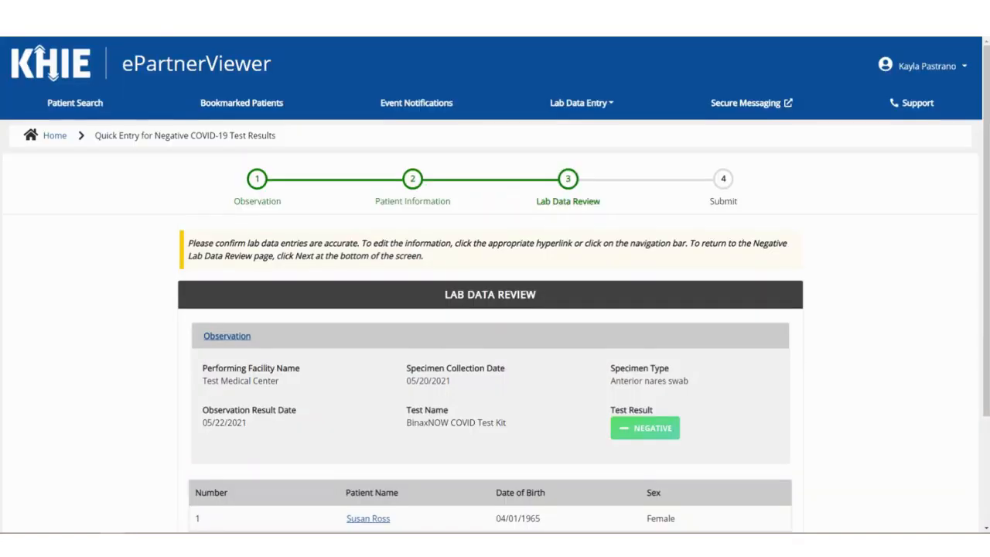
- Open the second patient's information from the review, change the year in the date of birth, and return to the review
{"action": "scroll", "coordinate": [495, 284], "scroll_direction": "down", "scroll_amount": 1}
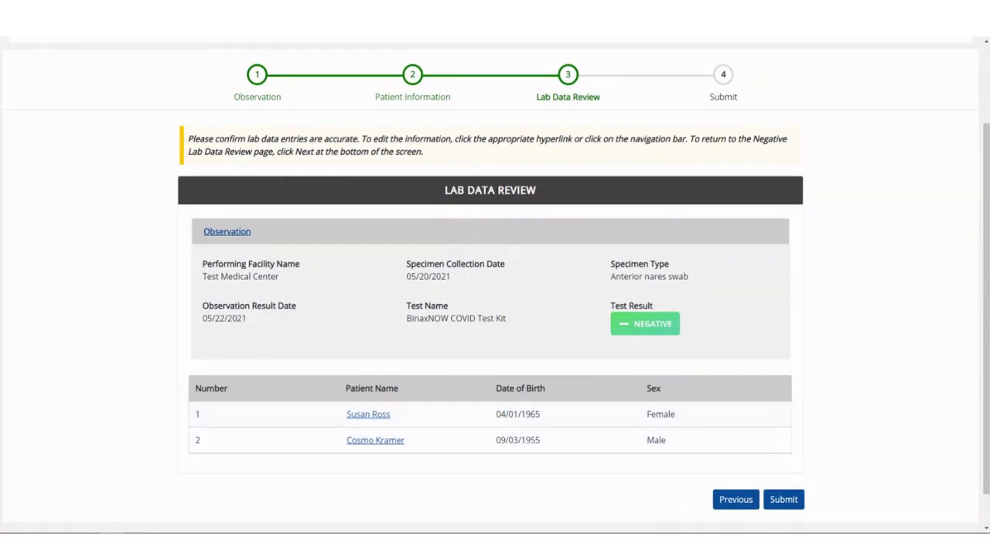
{"action": "left_click", "coordinate": [401, 444]}
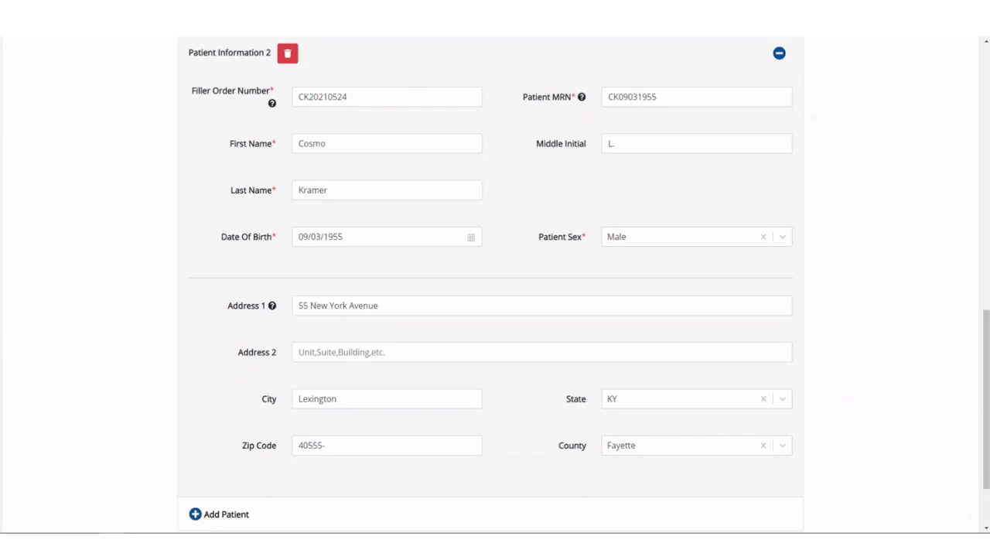
{"action": "left_click", "coordinate": [373, 237]}
{"action": "key", "text": "BackSpace"}
{"action": "key", "text": "BackSpace"}
{"action": "type", "text": "65"}
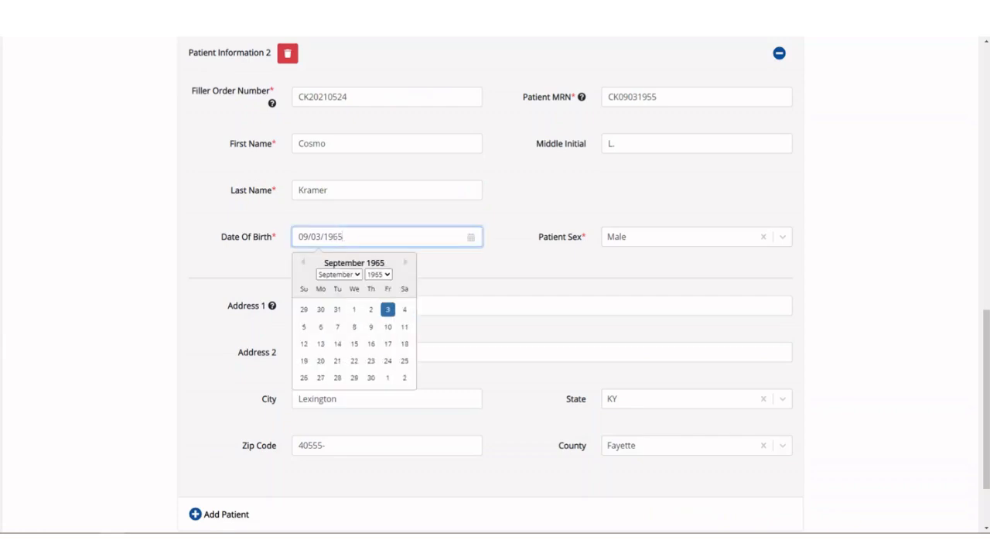
{"action": "scroll", "coordinate": [495, 286], "scroll_direction": "down", "scroll_amount": 3}
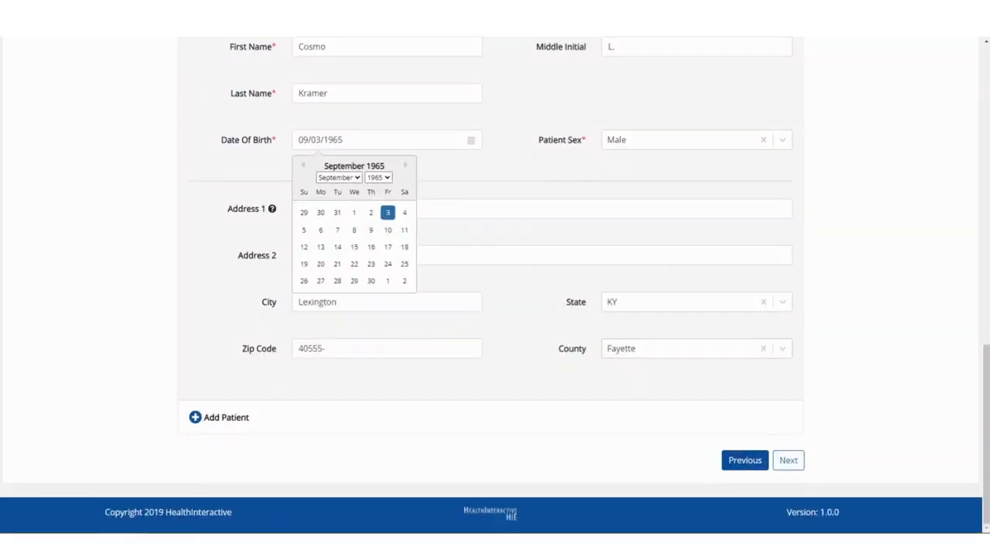
{"action": "left_click", "coordinate": [788, 459]}
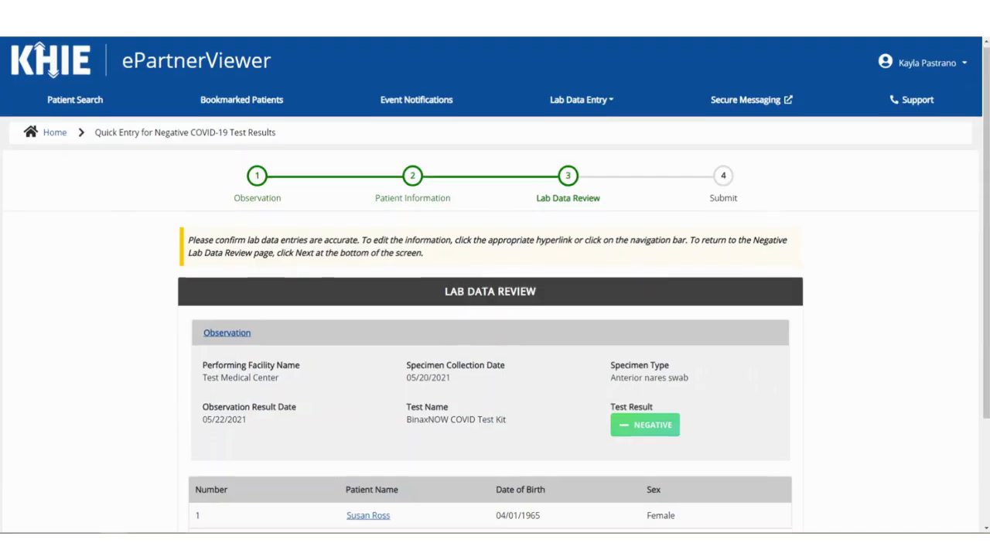
- Submit the reviewed lab data, confirm the final submission and acknowledge the save message
{"action": "scroll", "coordinate": [495, 286], "scroll_direction": "down", "scroll_amount": 2}
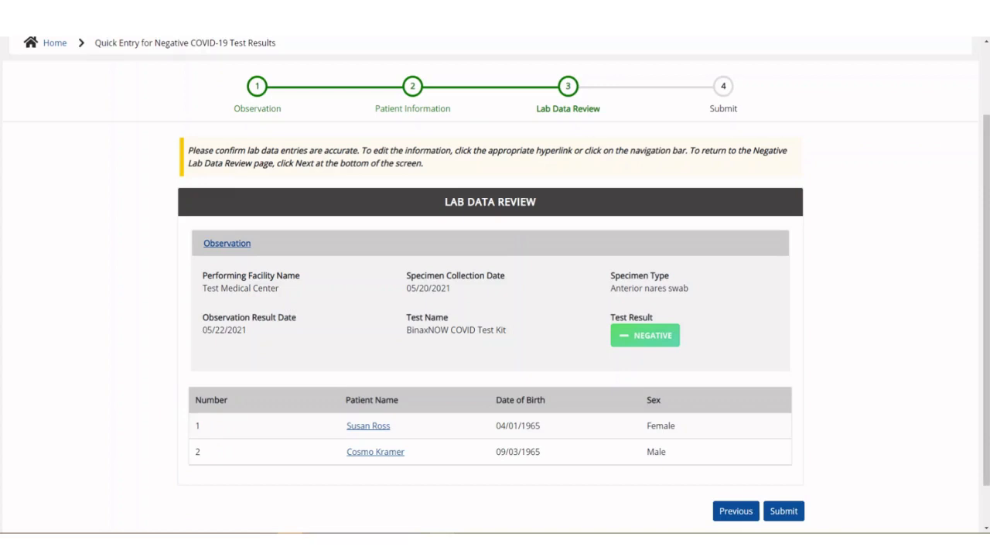
{"action": "left_click", "coordinate": [784, 511]}
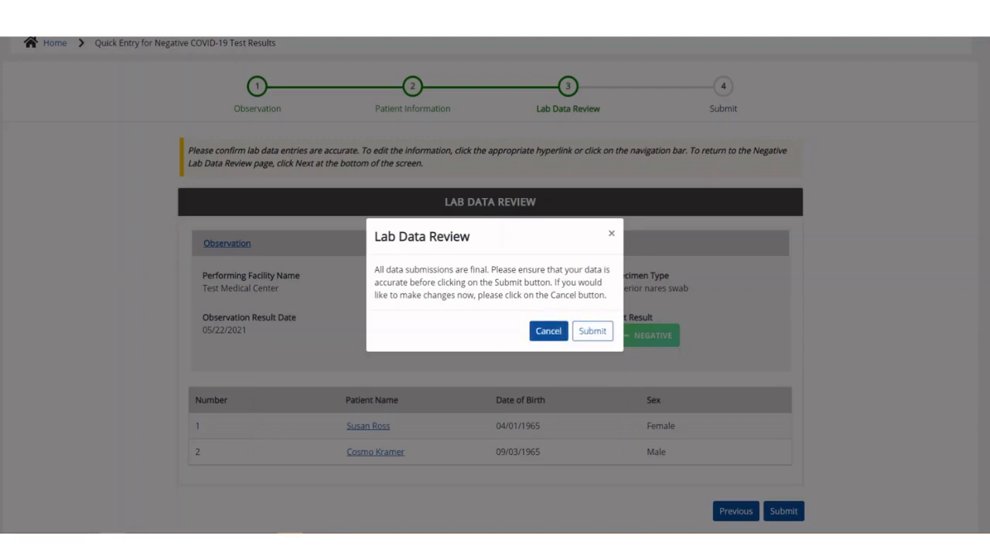
{"action": "left_click", "coordinate": [592, 331]}
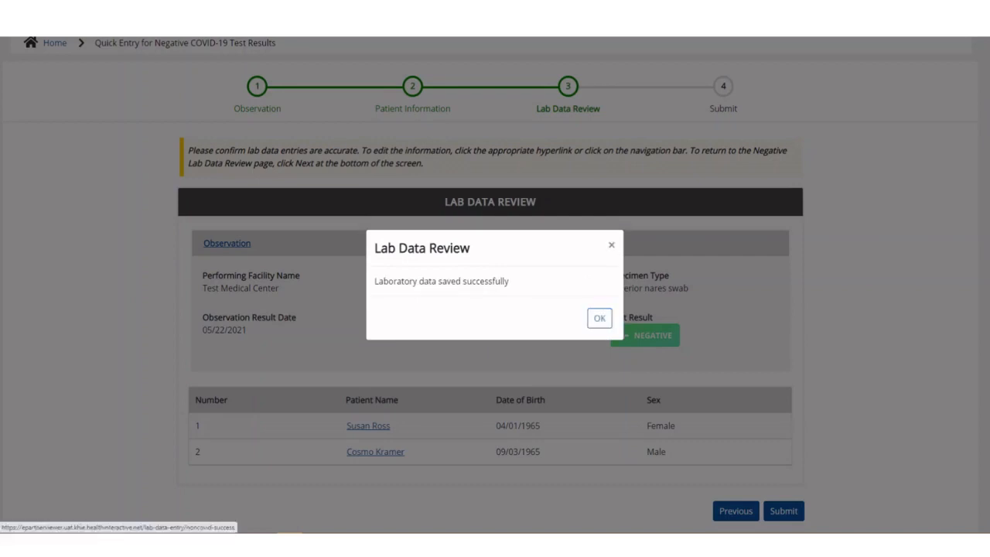
{"action": "left_click", "coordinate": [607, 312]}
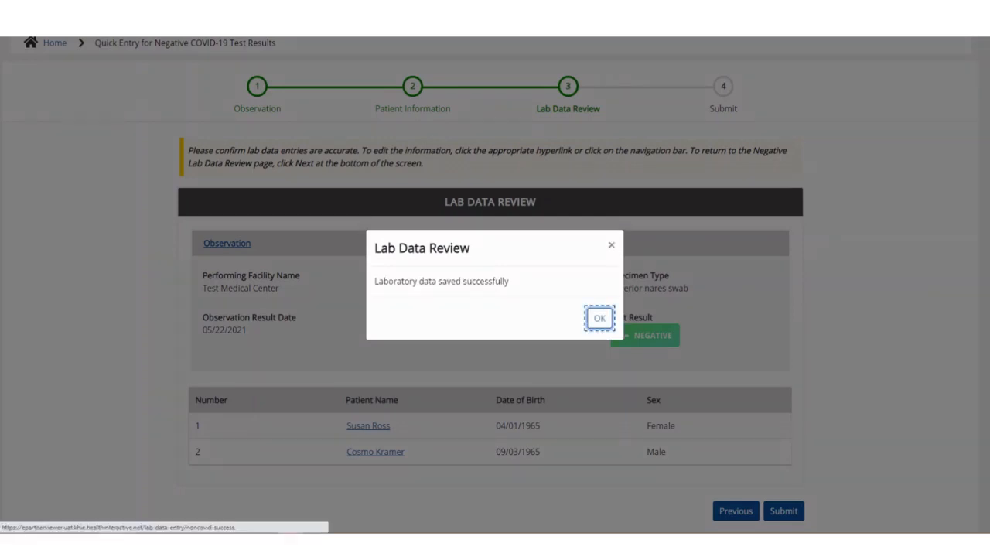